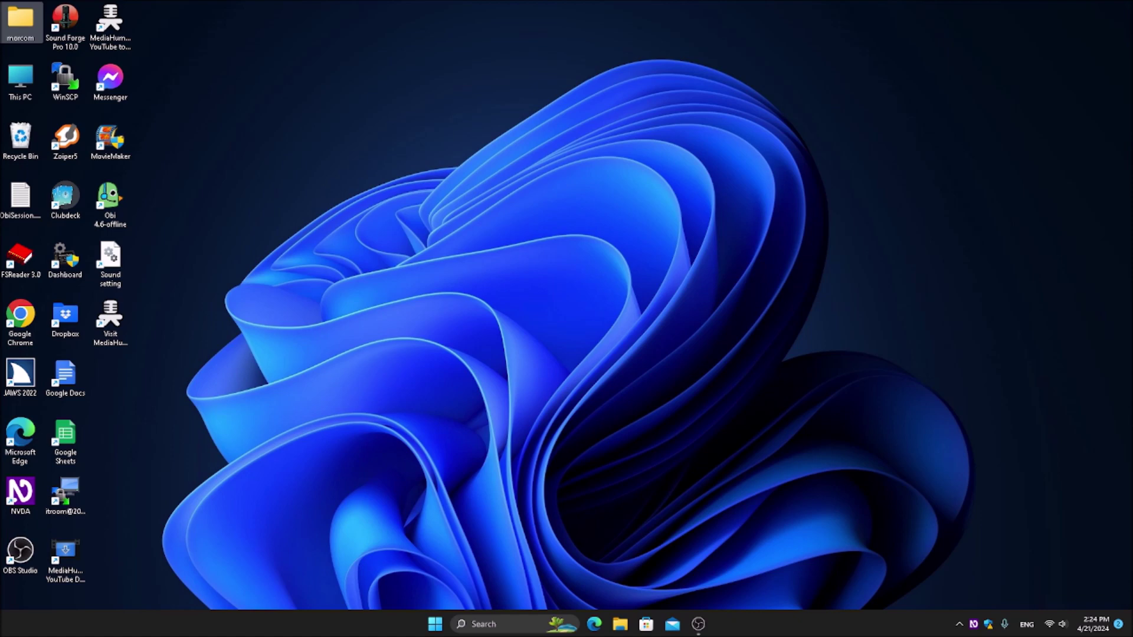
Open NVDA's Add-on Store from the desktop and close it again
{"action": "key", "text": "Insert+n"}
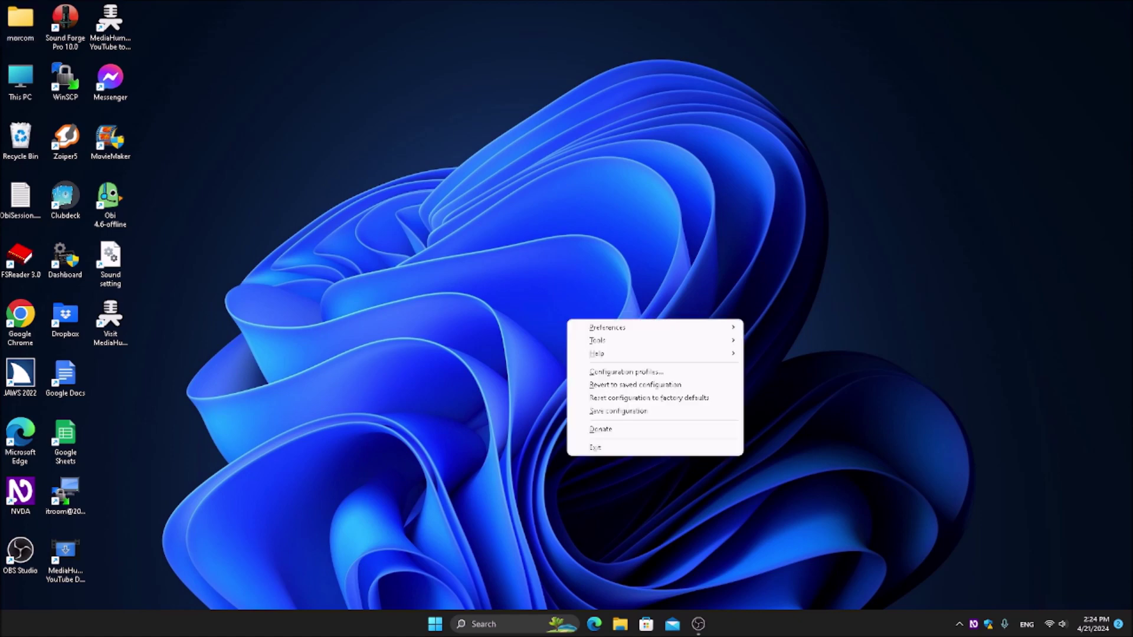
{"action": "key", "text": "Down"}
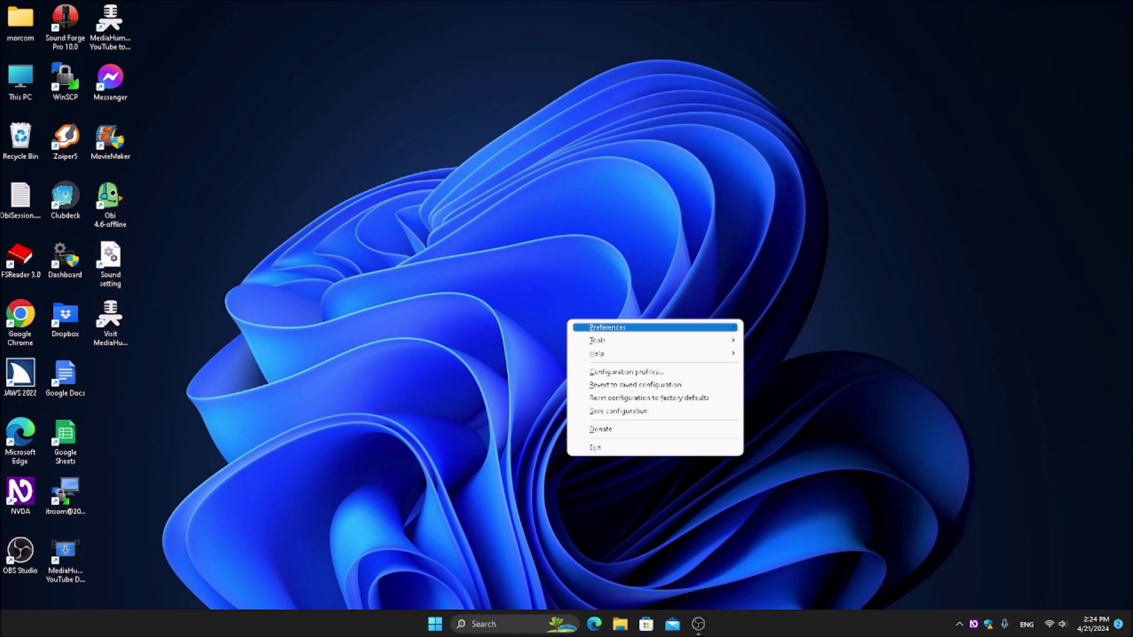
{"action": "key", "text": "Down"}
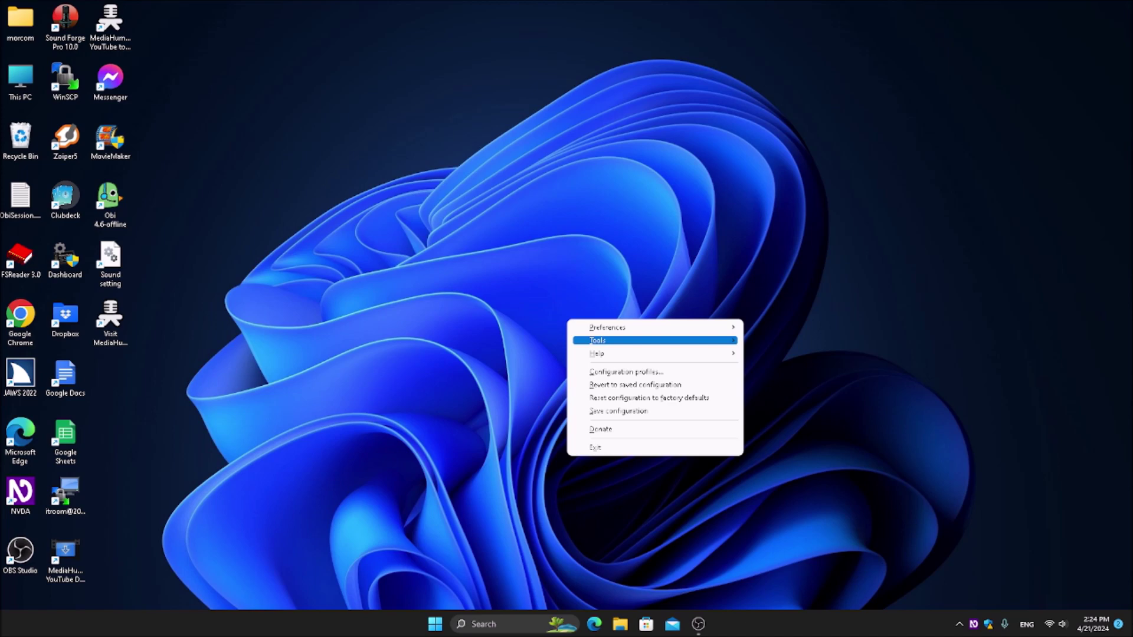
{"action": "key", "text": "Right"}
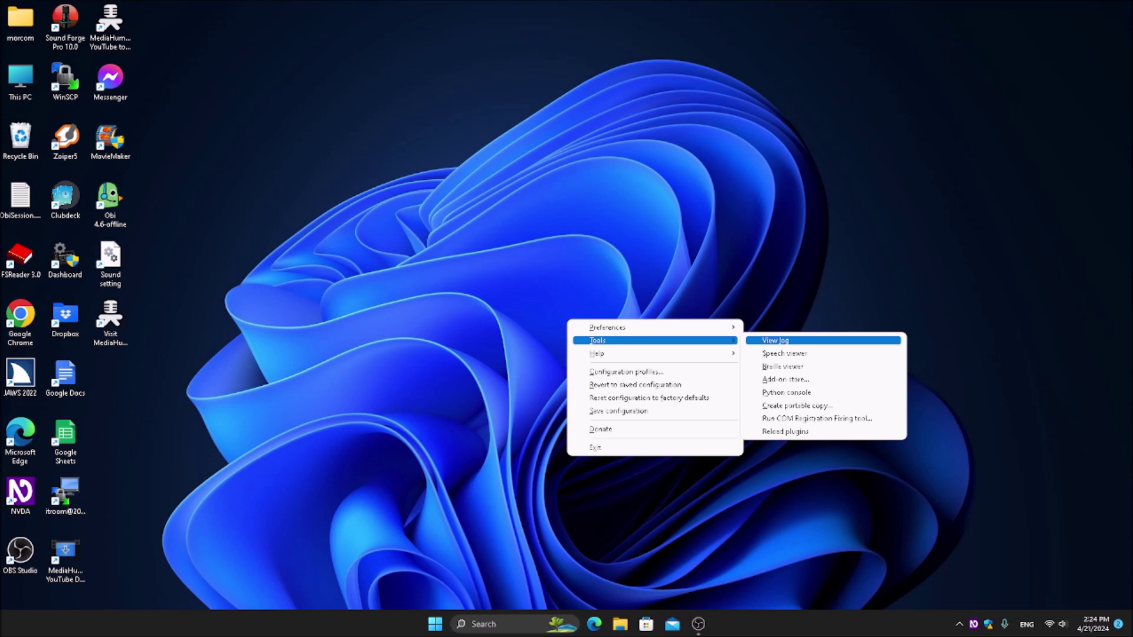
{"action": "key", "text": "Down"}
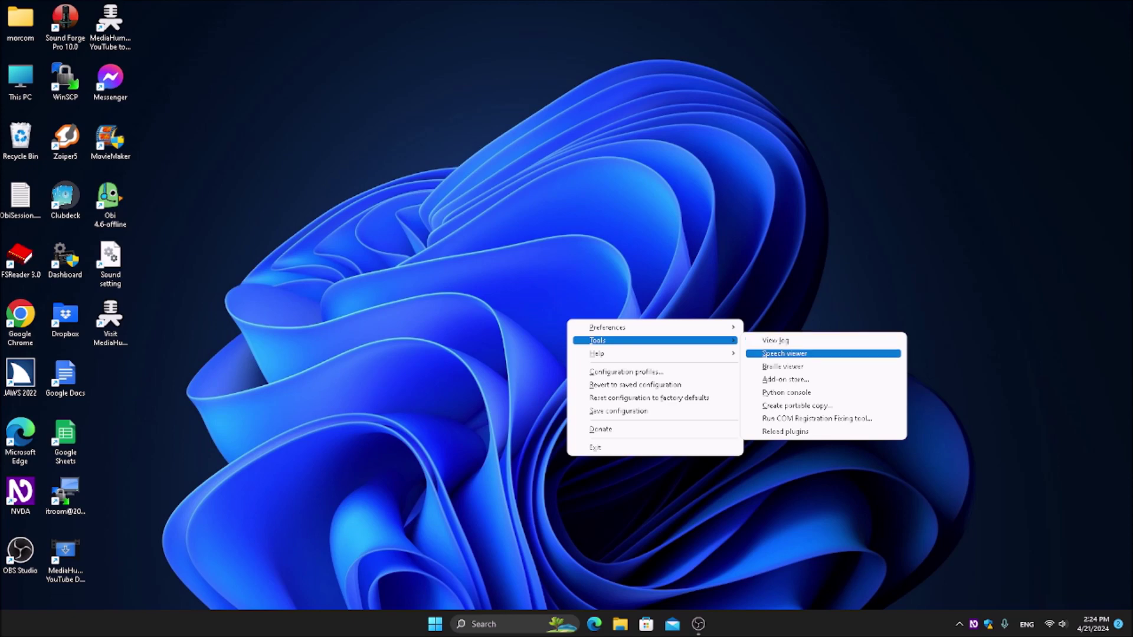
{"action": "key", "text": "Down"}
{"action": "key", "text": "Down"}
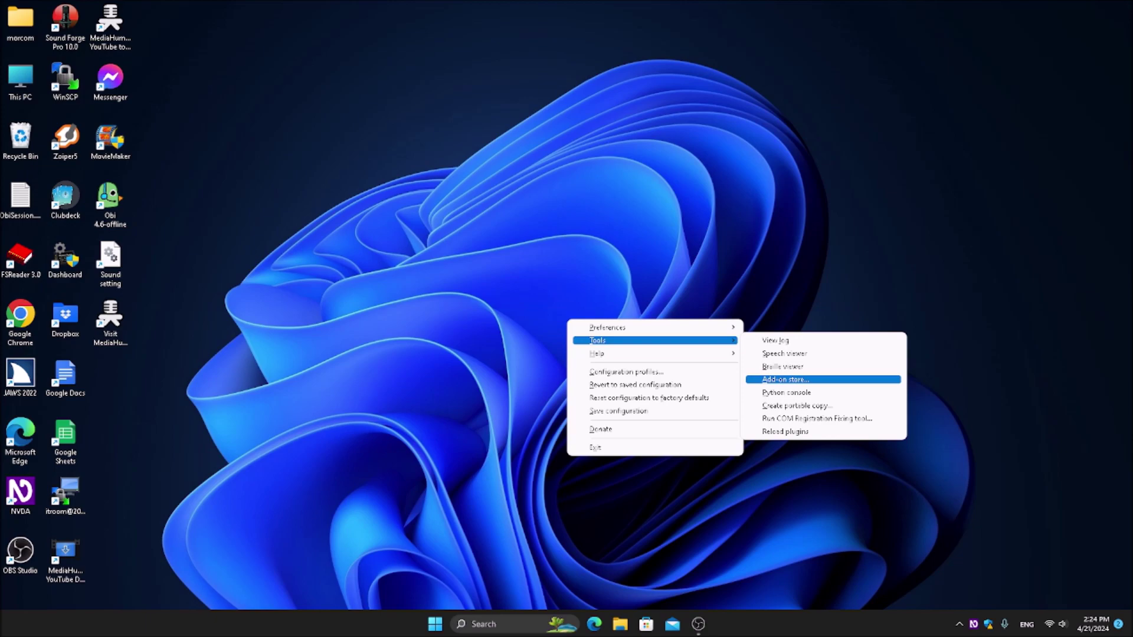
{"action": "key", "text": "Return"}
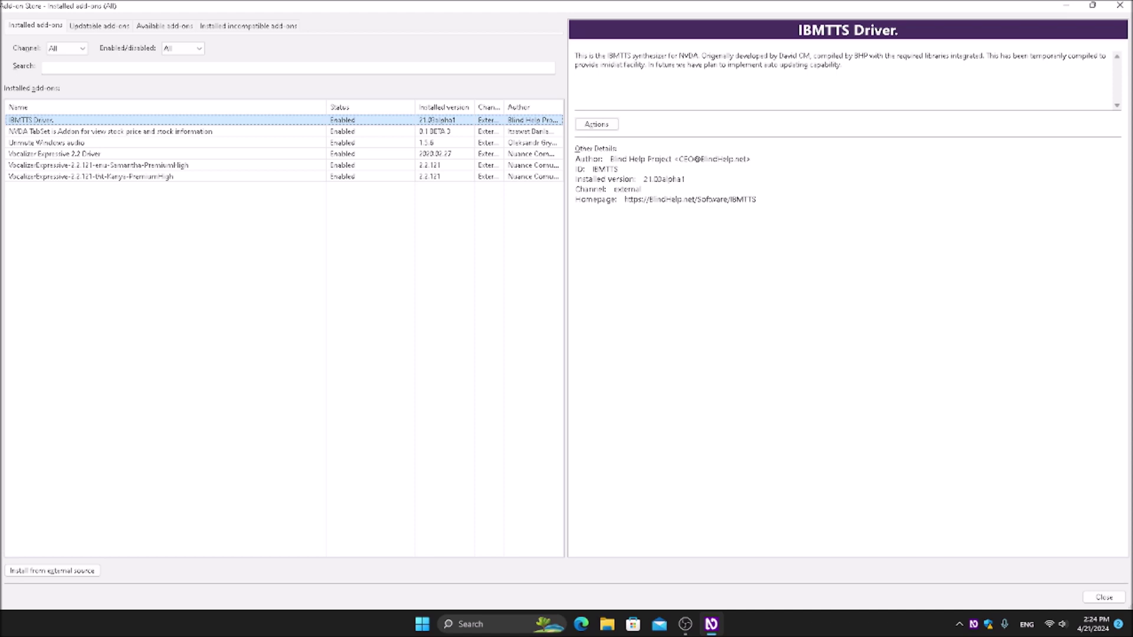
{"action": "key", "text": "Escape"}
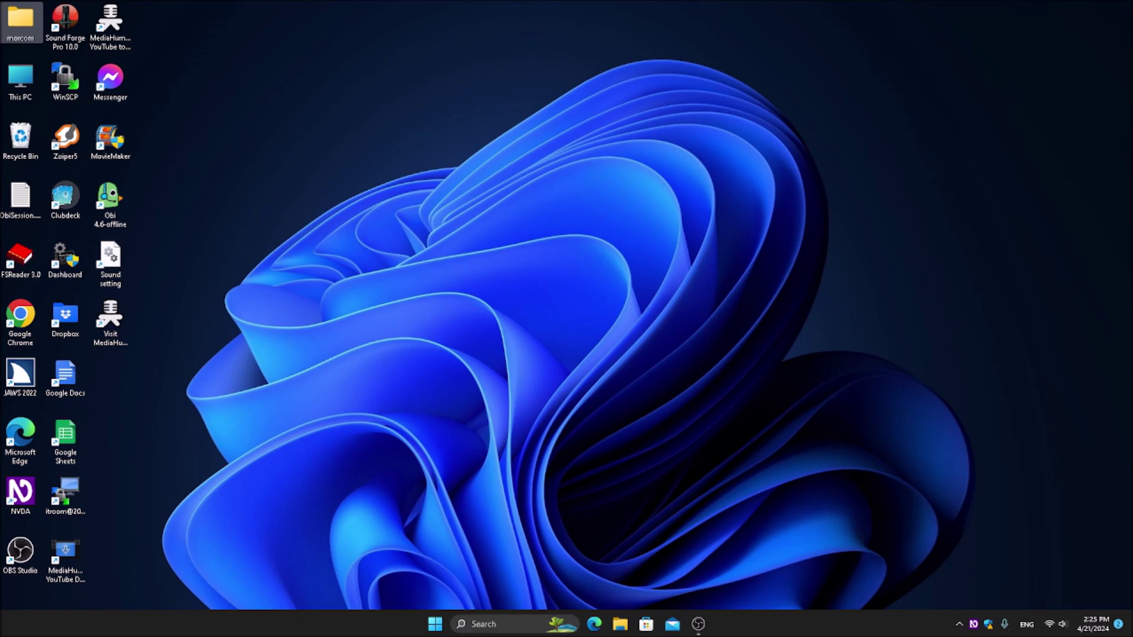
Open NVDA's Add-on Store
{"action": "key", "text": "Insert+n"}
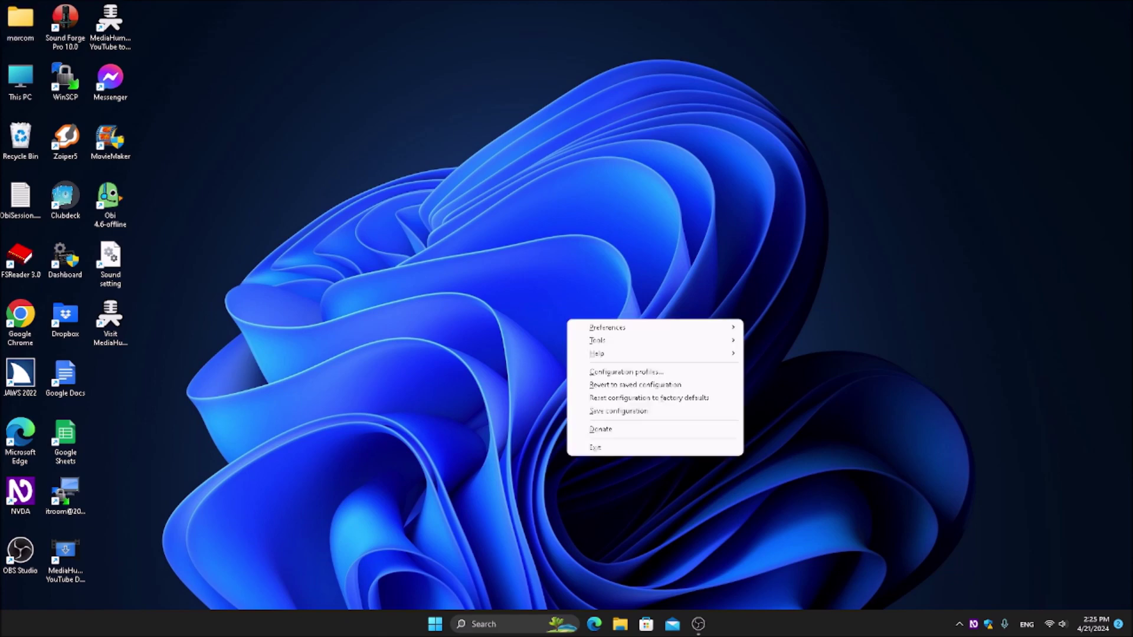
{"action": "key", "text": "t"}
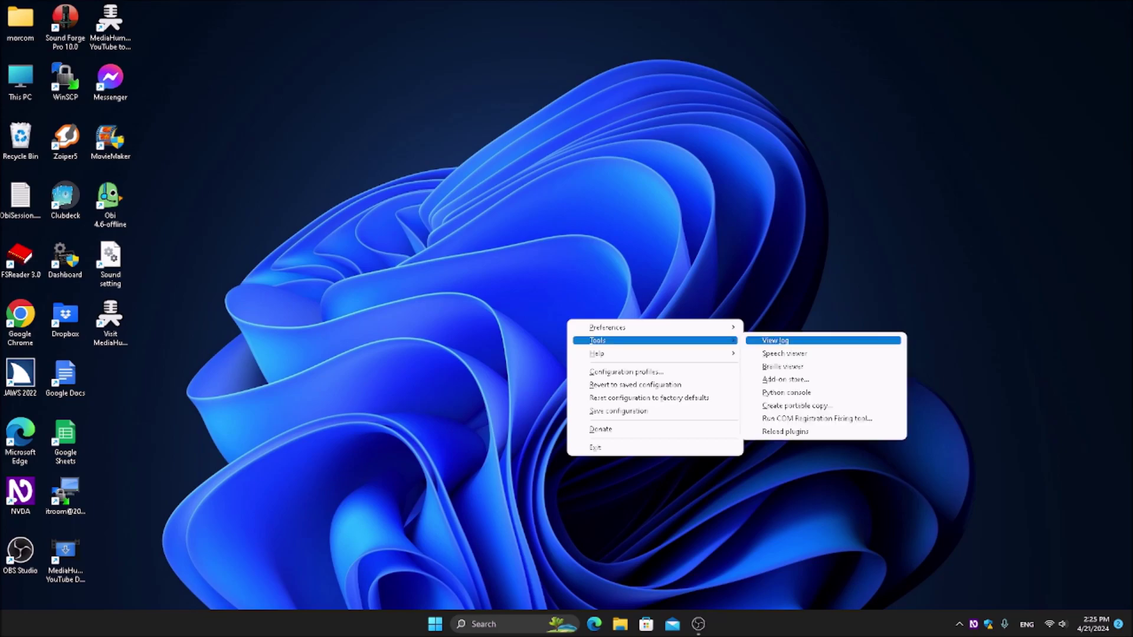
{"action": "key", "text": "a"}
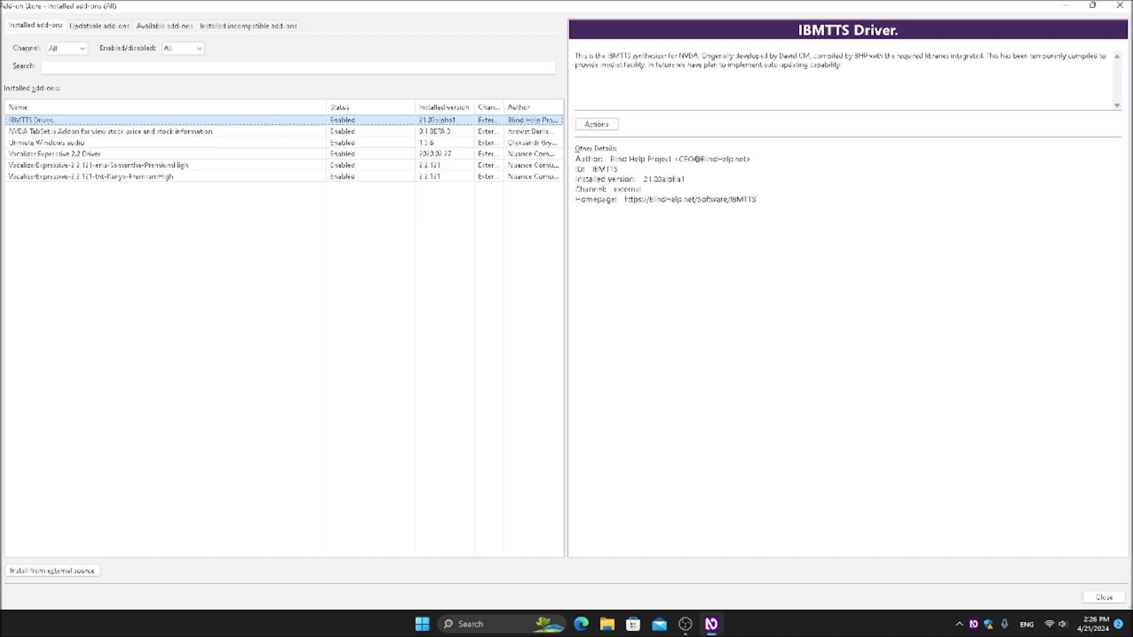
Look through the installed add-ons around NVDA TabSet and Unmute Windows audio and read their details
{"action": "key", "text": "Down"}
{"action": "key", "text": "Down"}
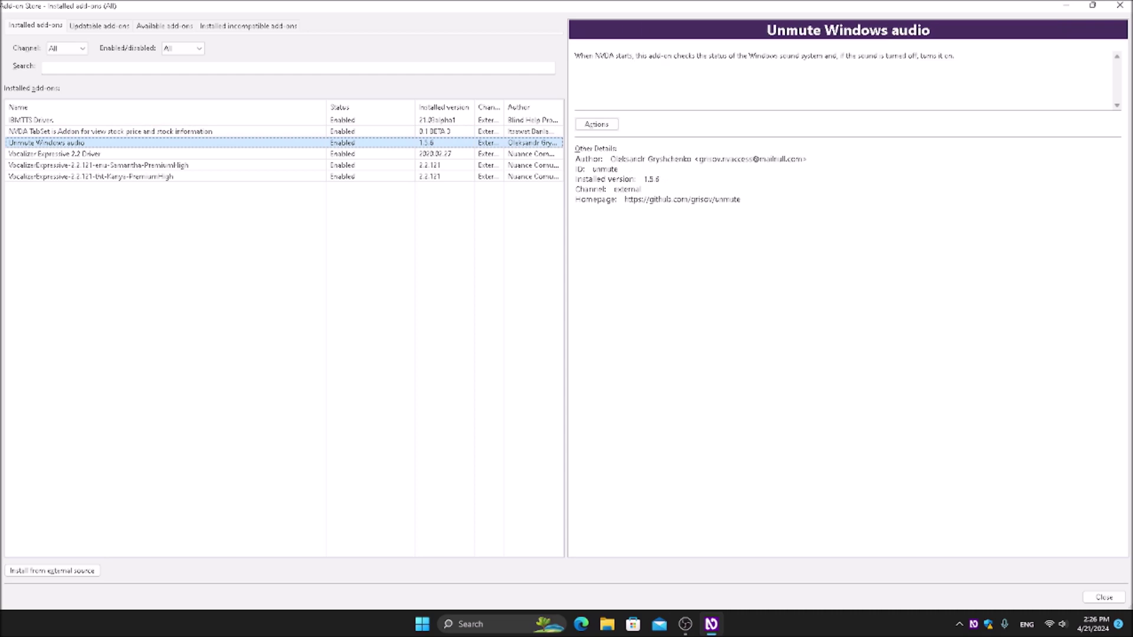
{"action": "key", "text": "Up"}
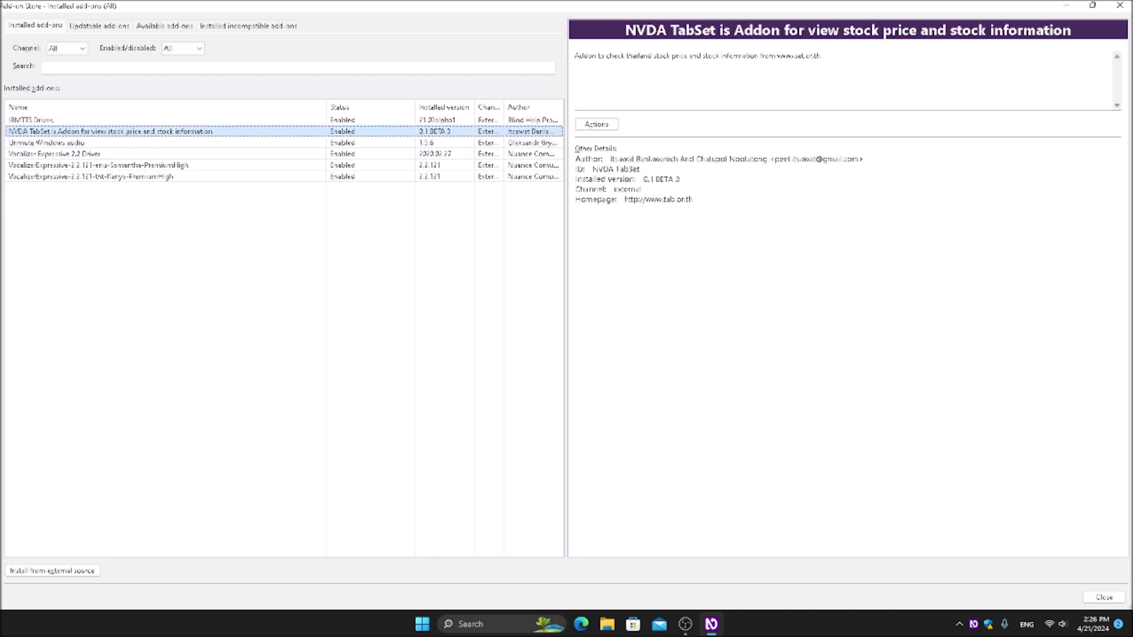
{"action": "key", "text": "Down"}
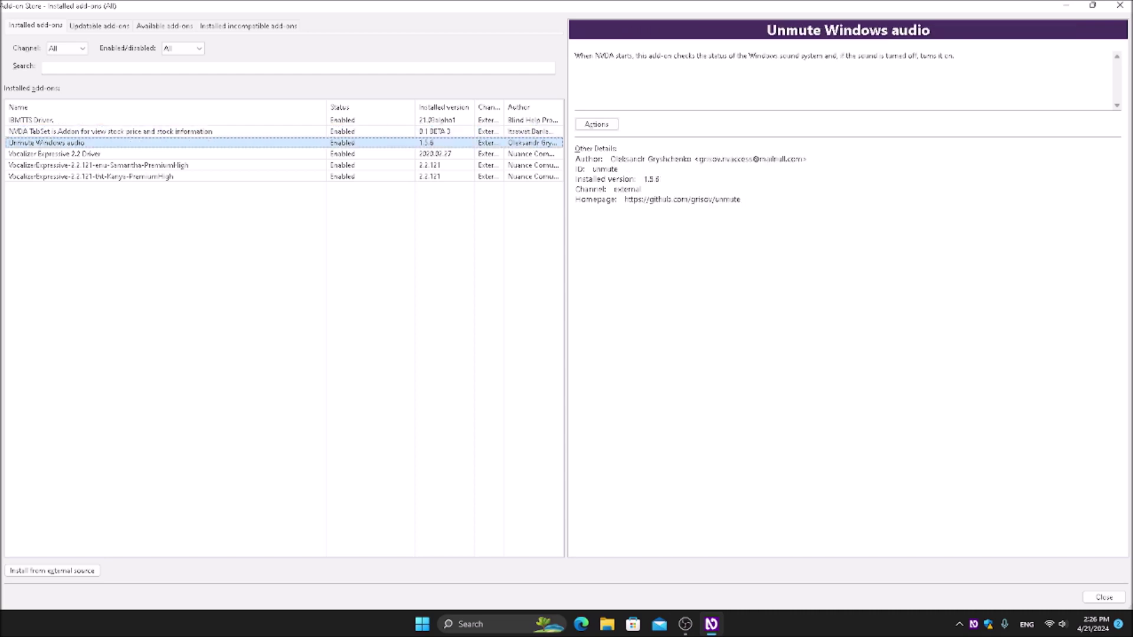
{"action": "key", "text": "Down"}
{"action": "key", "text": "Up"}
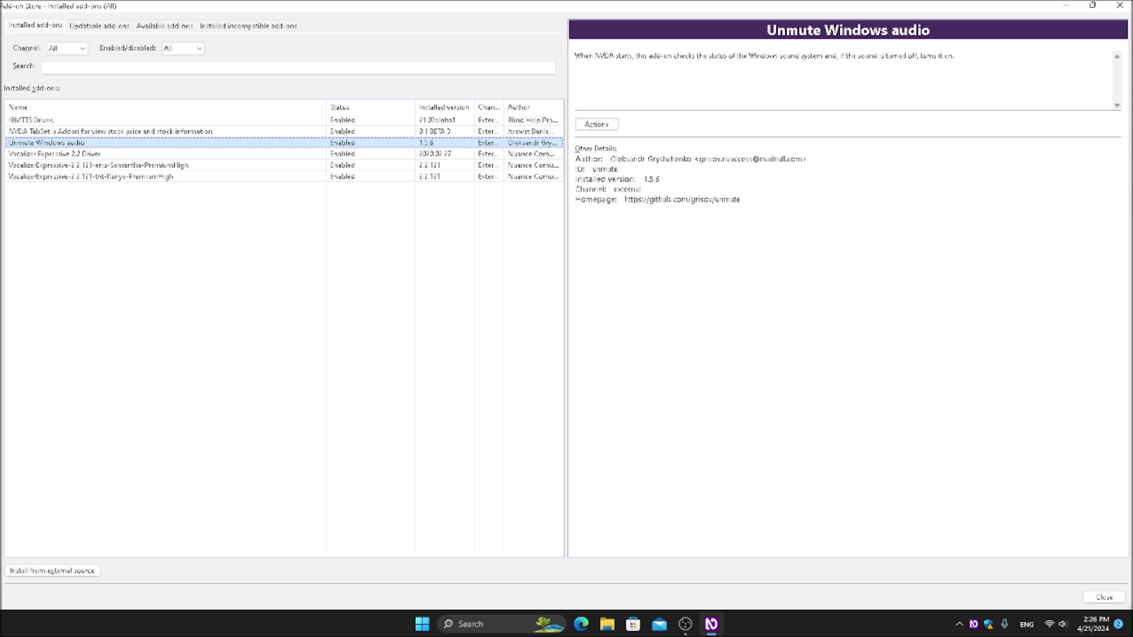
Show the updatable add-ons and go through the channel, compatibility and search filters to the add-on list
{"action": "key", "text": "ctrl+Tab"}
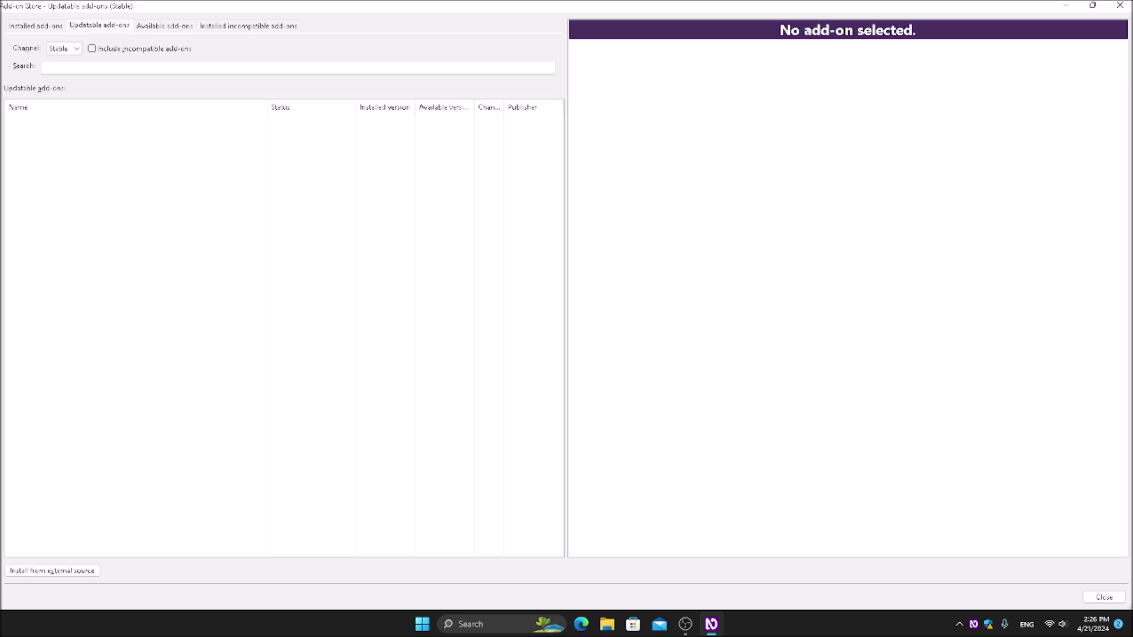
{"action": "key", "text": "Tab"}
{"action": "key", "text": "Tab"}
{"action": "key", "text": "Tab"}
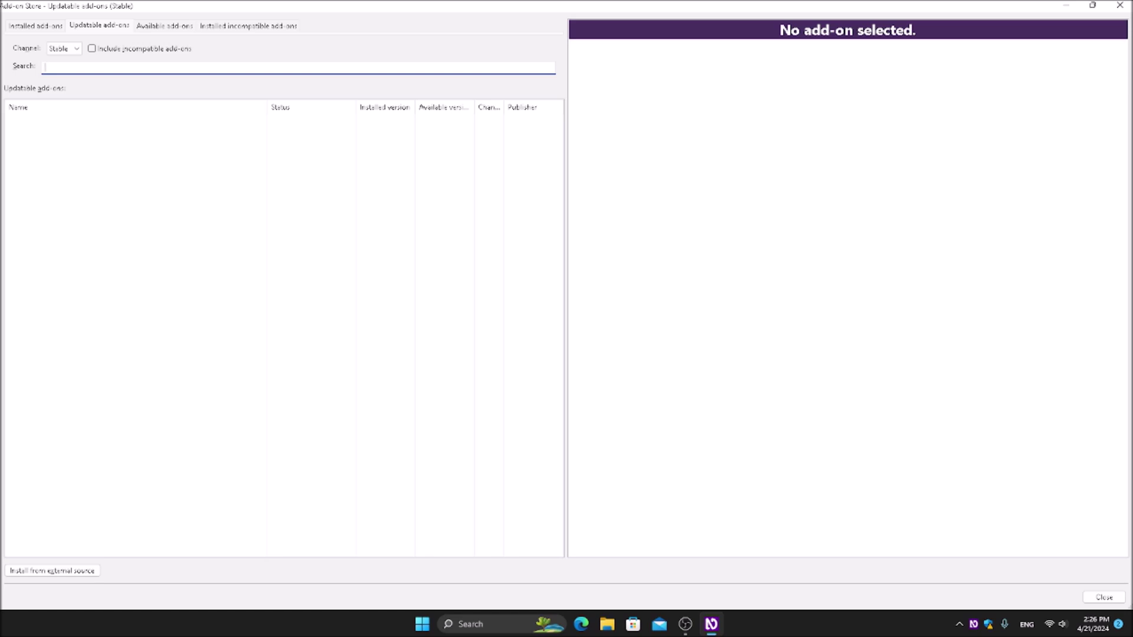
{"action": "key", "text": "Tab"}
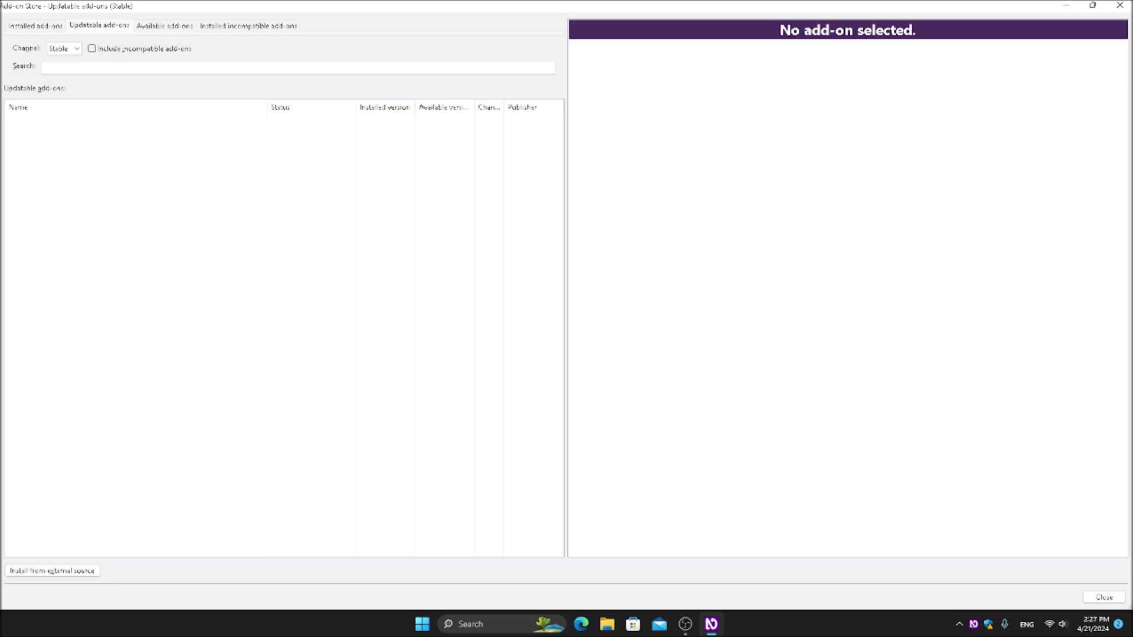
Show the available add-ons and move past the filters to the first entry in the list
{"action": "key", "text": "ctrl+Tab"}
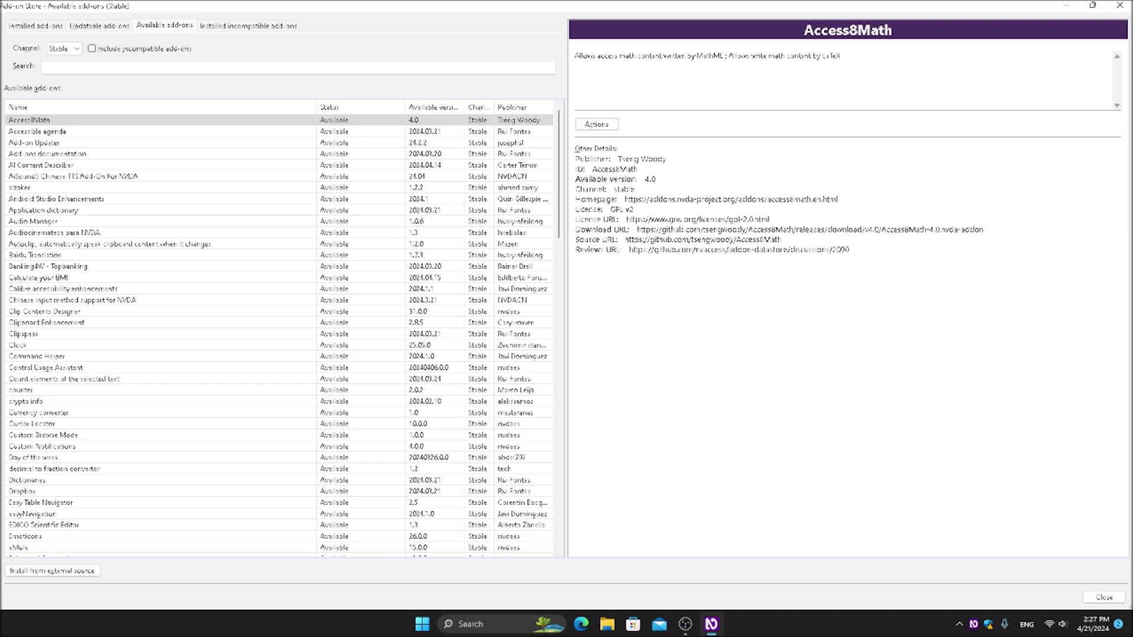
{"action": "key", "text": "Tab"}
{"action": "key", "text": "Tab"}
{"action": "key", "text": "Tab"}
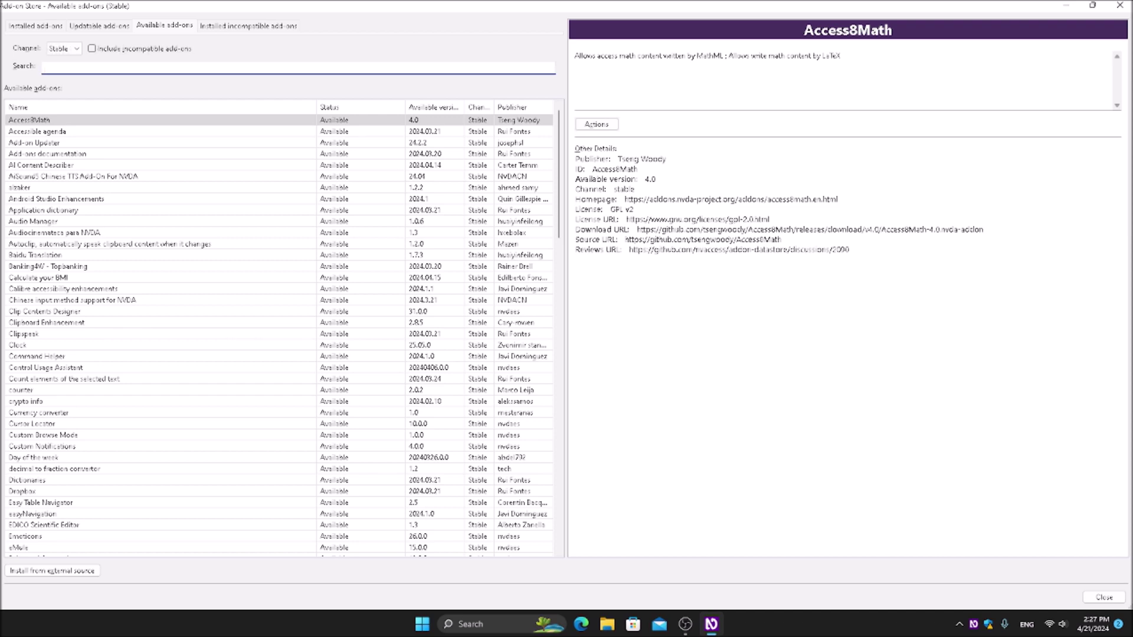
{"action": "key", "text": "Tab"}
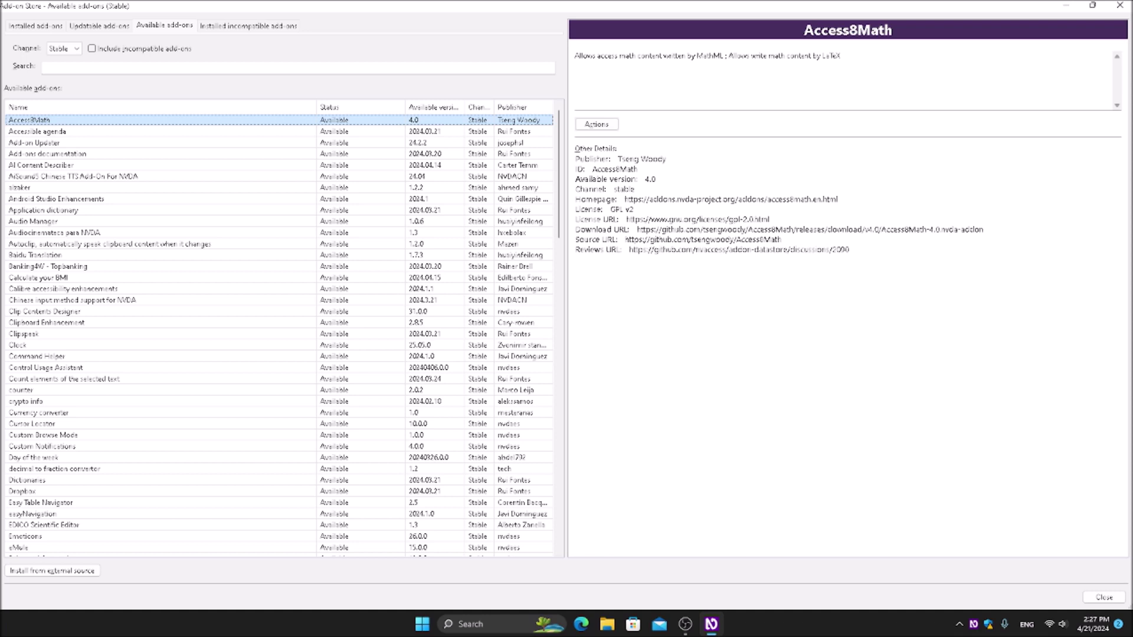
Check which actions are offered for the Accessible agenda add-on without running any of them
{"action": "left_click", "coordinate": [37, 131]}
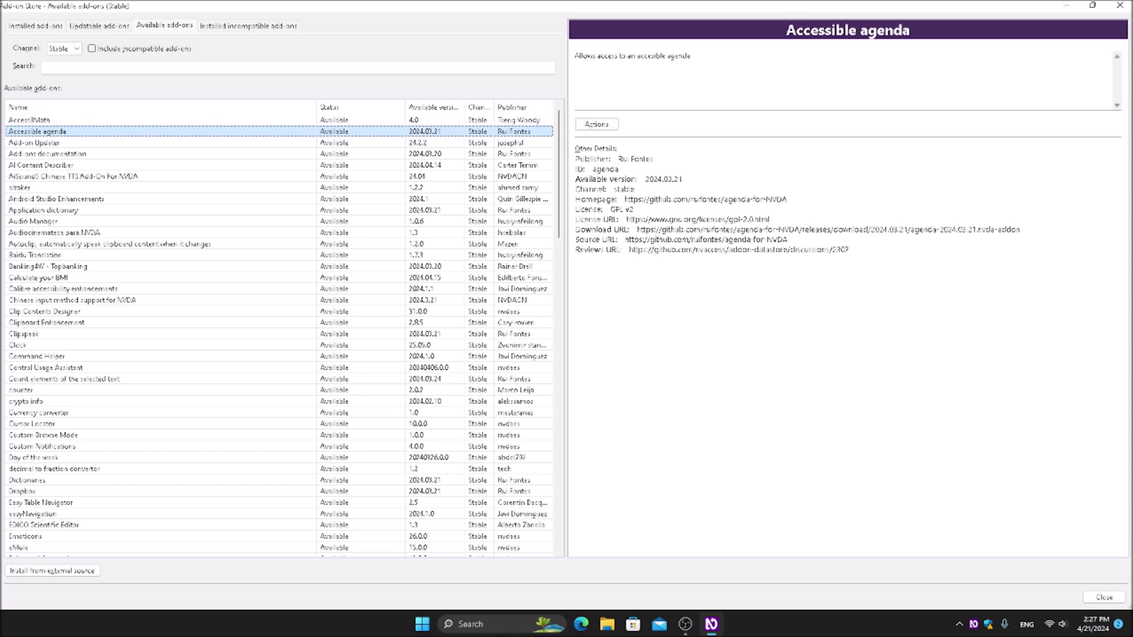
{"action": "key", "text": "Menu"}
{"action": "key", "text": "Down"}
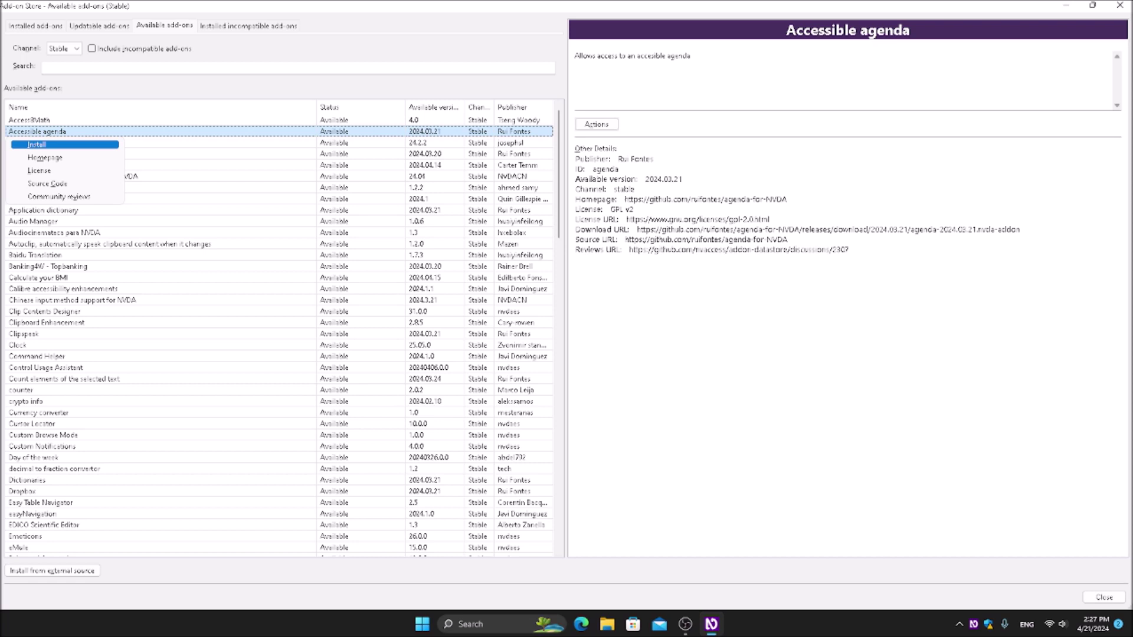
{"action": "key", "text": "Escape"}
Read the details of Add-on Updater, Add-ons documentation, Access8Math and Accessible agenda in the available add-ons list
{"action": "left_click", "coordinate": [34, 142]}
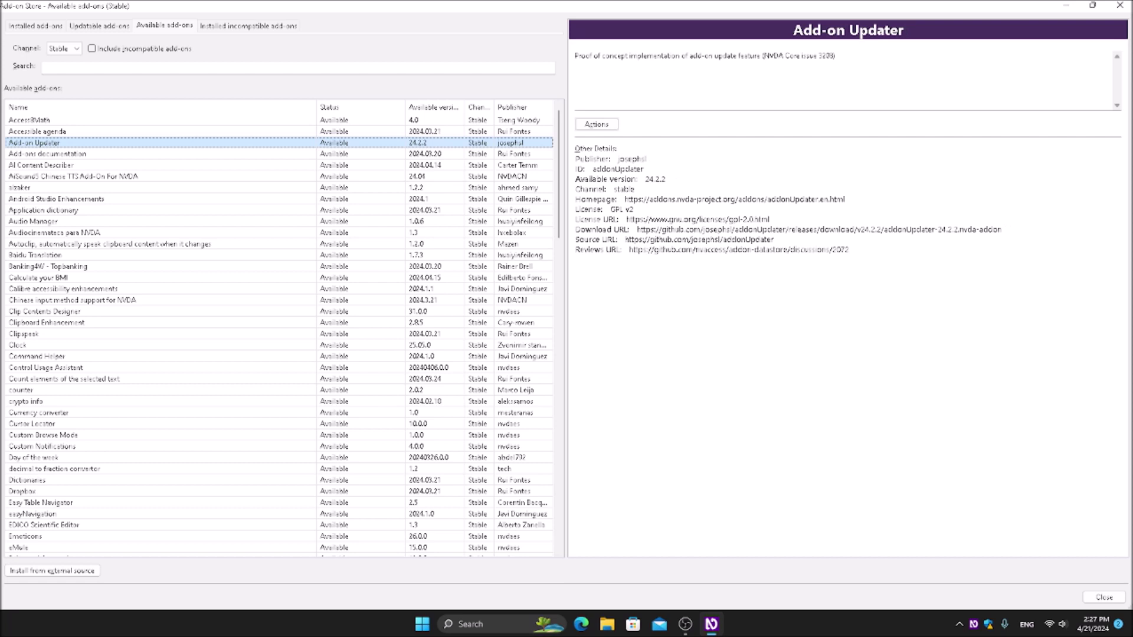
{"action": "left_click", "coordinate": [47, 153]}
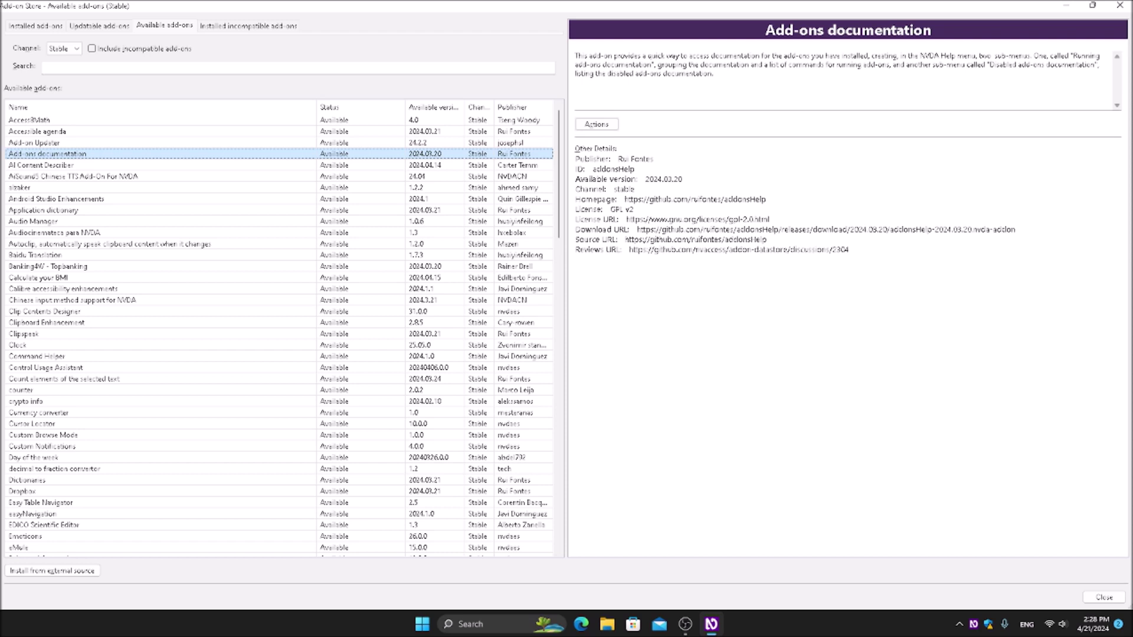
{"action": "left_click", "coordinate": [30, 119]}
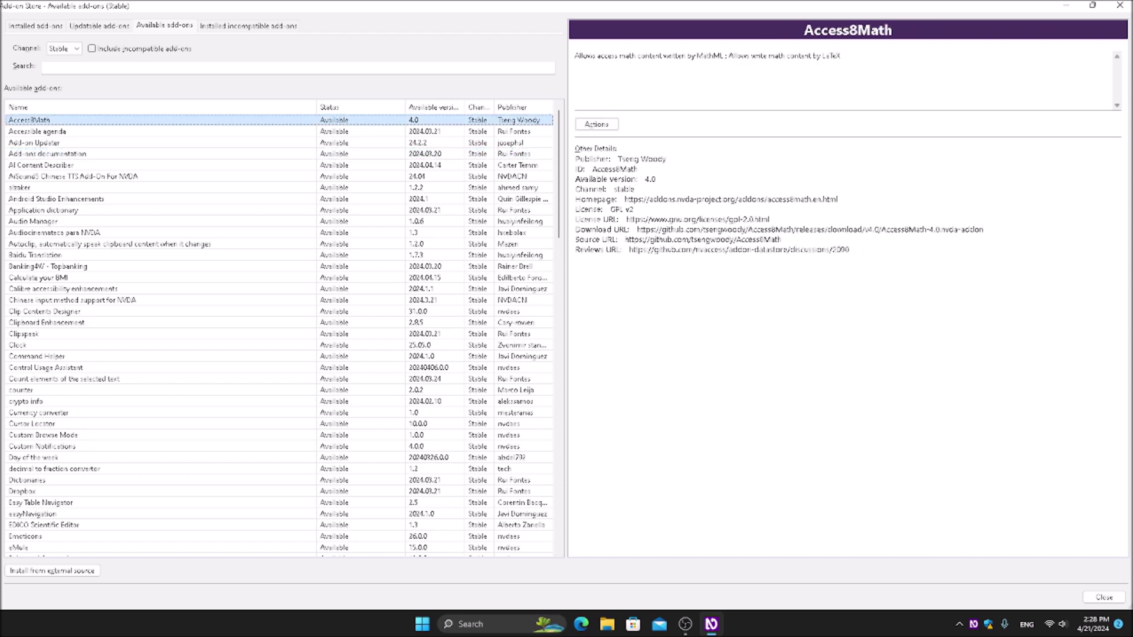
{"action": "left_click", "coordinate": [36, 131]}
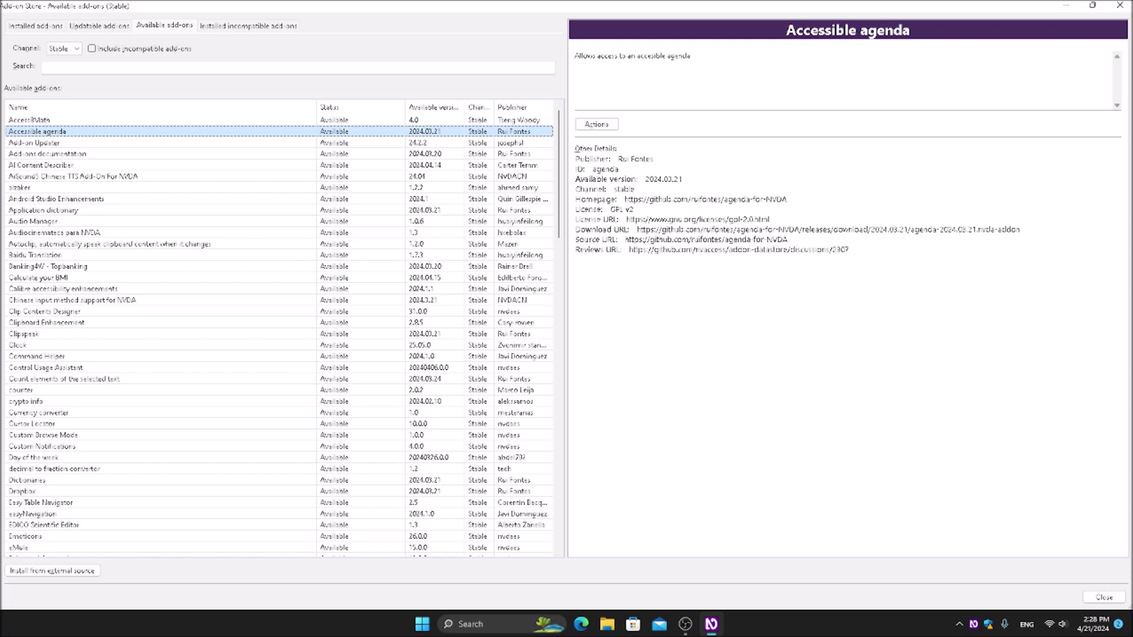
{"action": "left_click", "coordinate": [35, 142]}
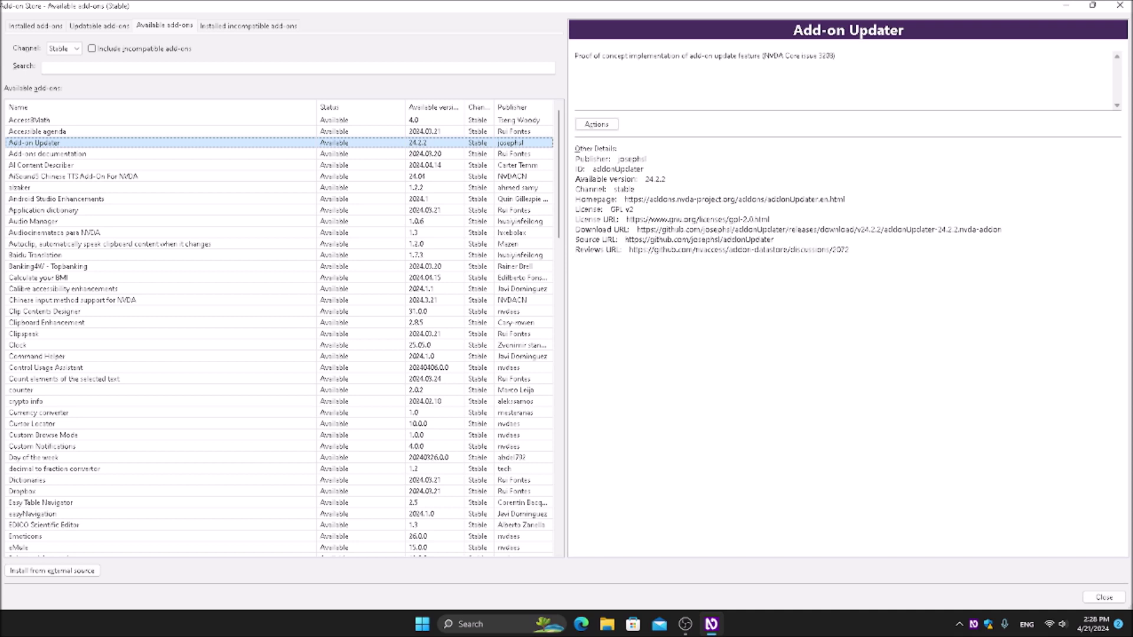
Select Access8Math and Accessible agenda together, install both add-ons, and check the status of each one
{"action": "key", "text": "Up"}
{"action": "key", "text": "Up"}
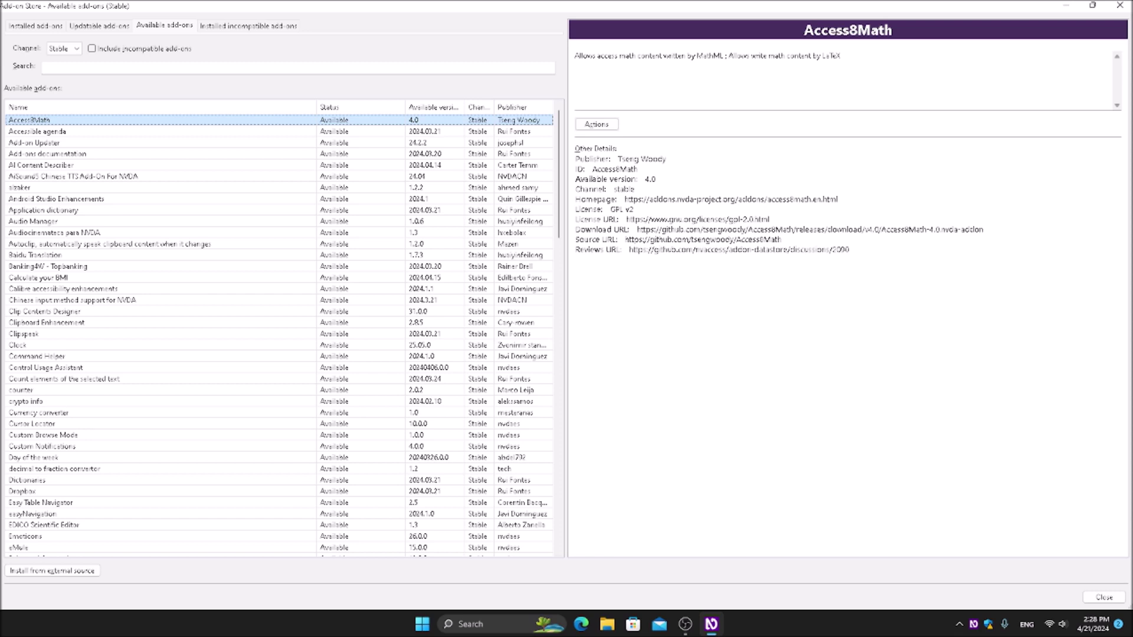
{"action": "key", "text": "shift+Down"}
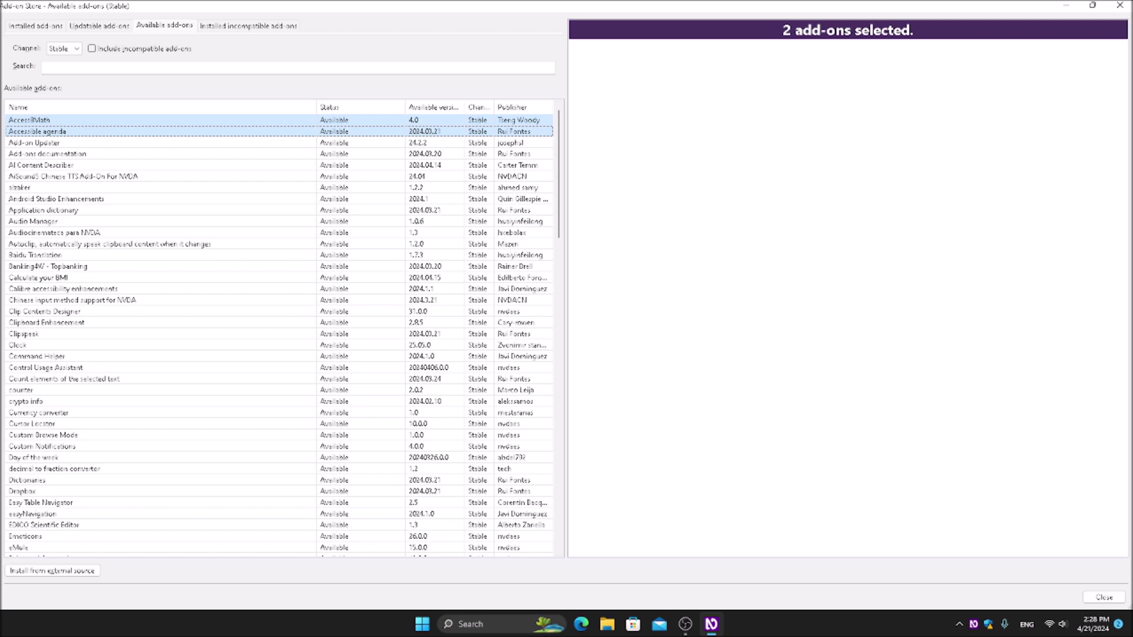
{"action": "key", "text": "shift+F10"}
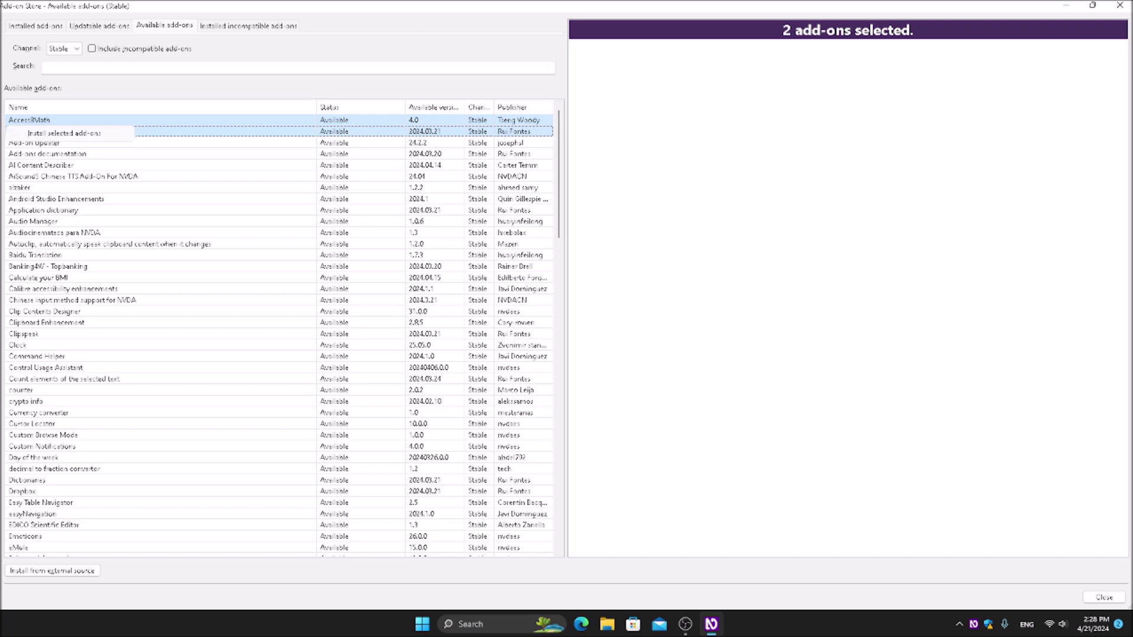
{"action": "key", "text": "Down"}
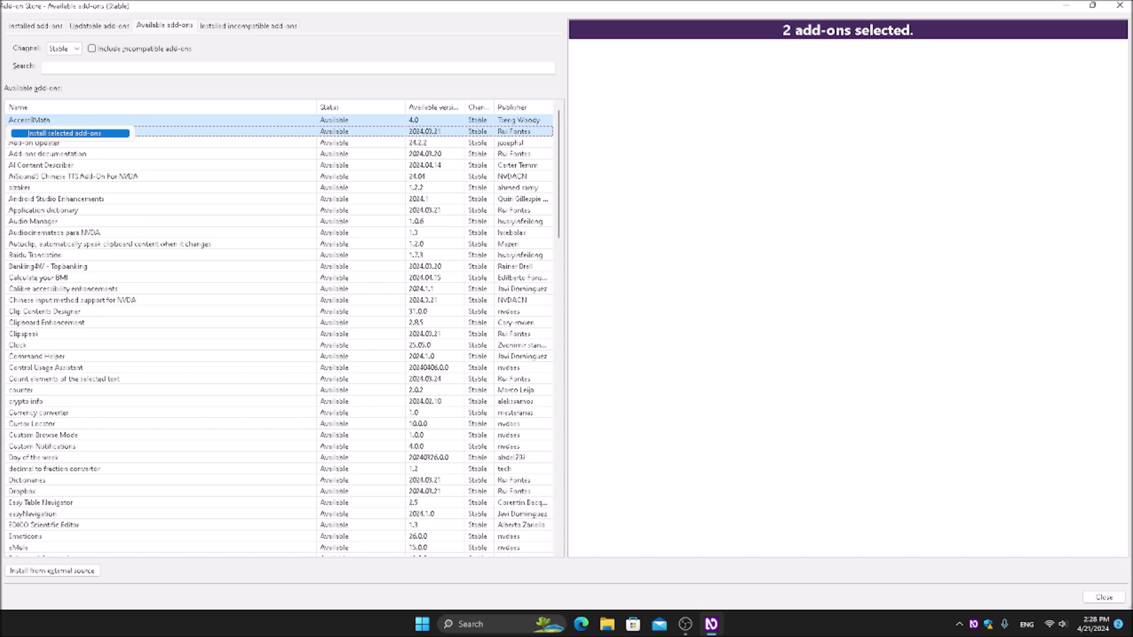
{"action": "key", "text": "Return"}
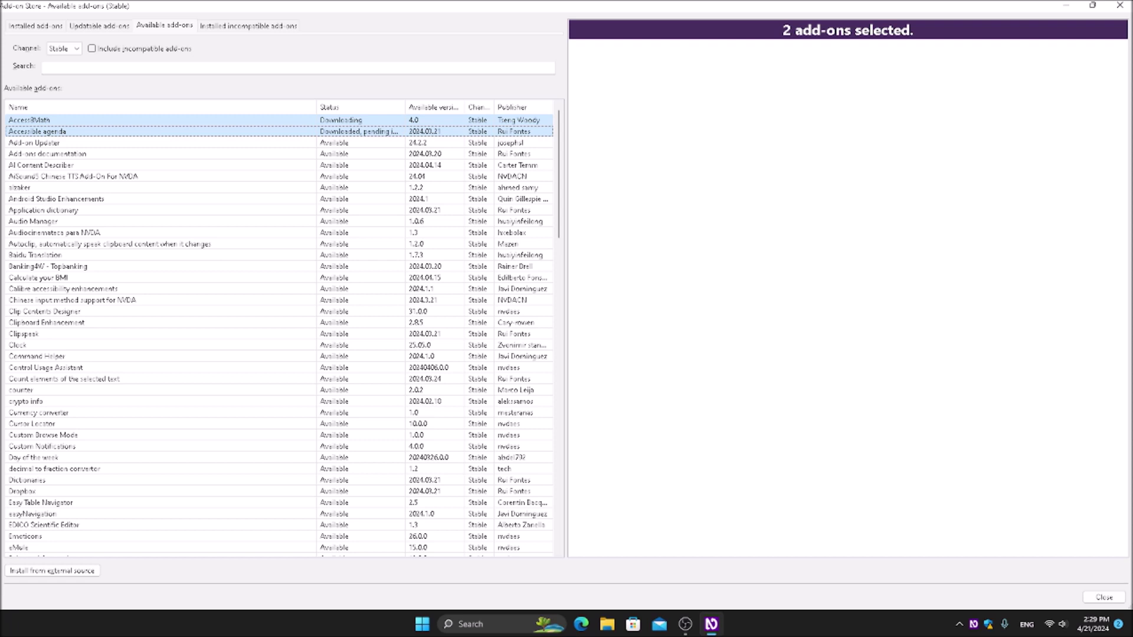
{"action": "left_click", "coordinate": [29, 120]}
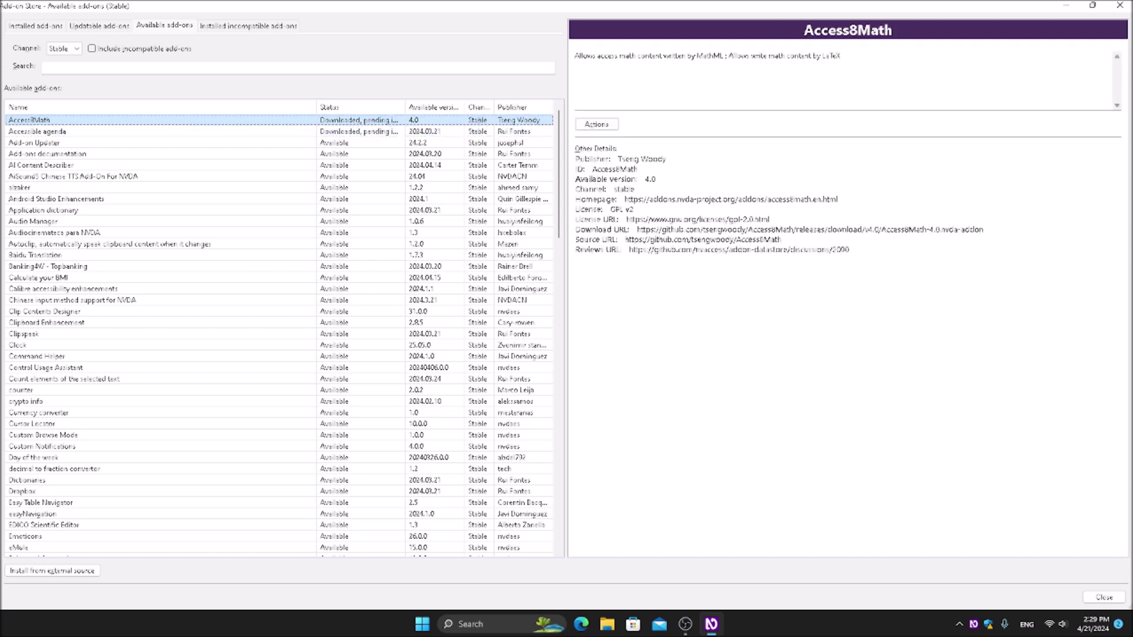
{"action": "left_click", "coordinate": [37, 131]}
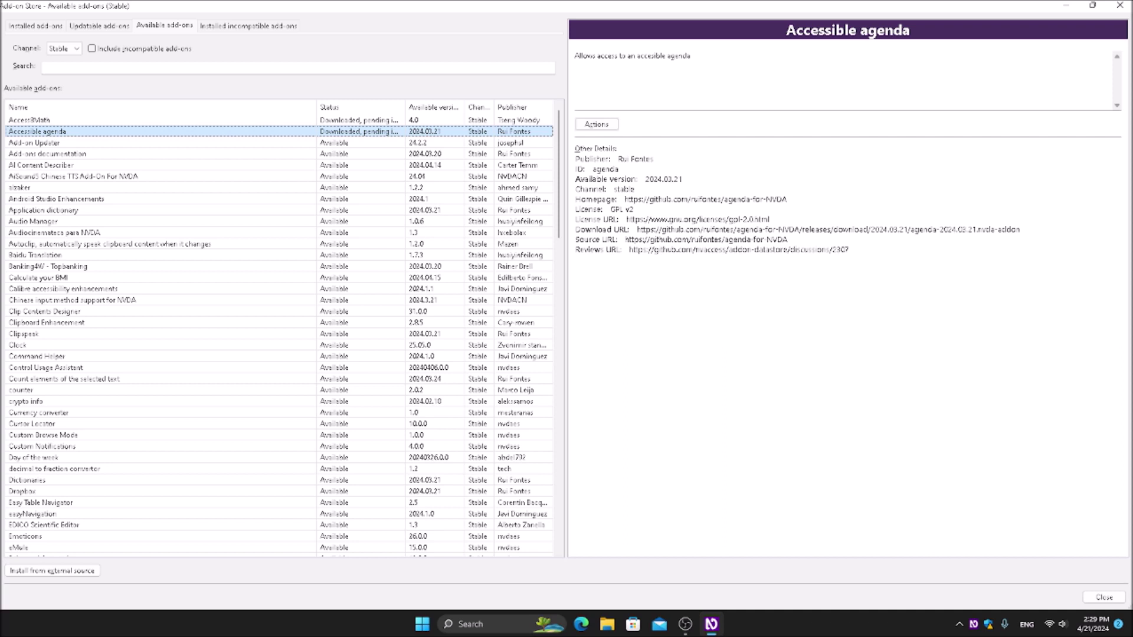
Close the Add-on Store and restart NVDA so that the newly installed add-ons take effect
{"action": "key", "text": "Tab"}
{"action": "key", "text": "Tab"}
{"action": "key", "text": "Tab"}
{"action": "key", "text": "Tab"}
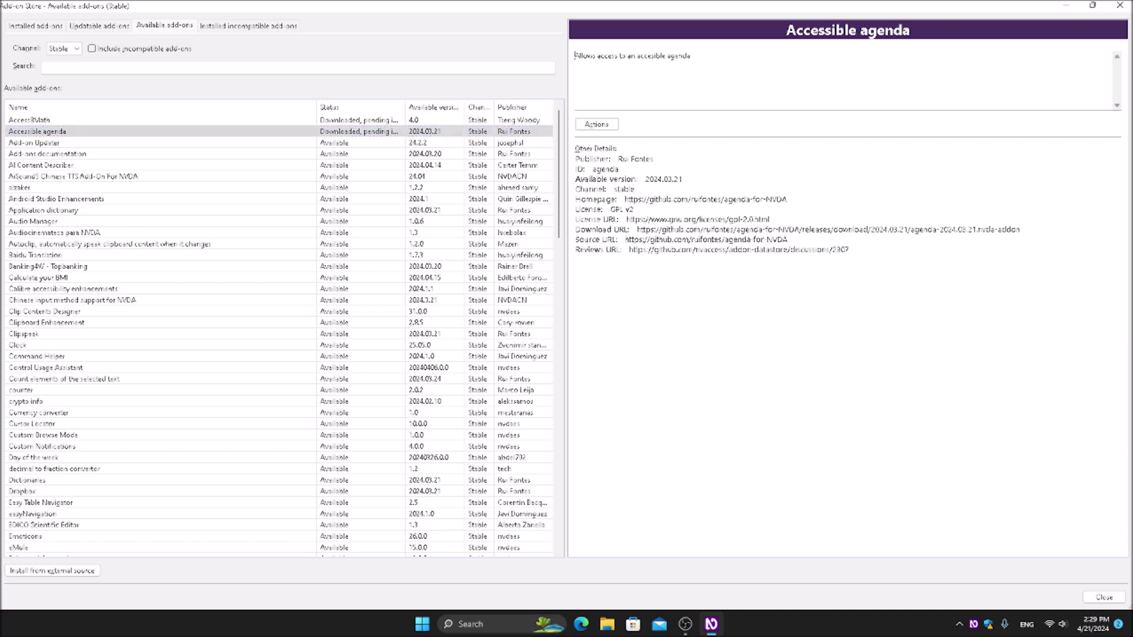
{"action": "key", "text": "Tab"}
{"action": "key", "text": "Return"}
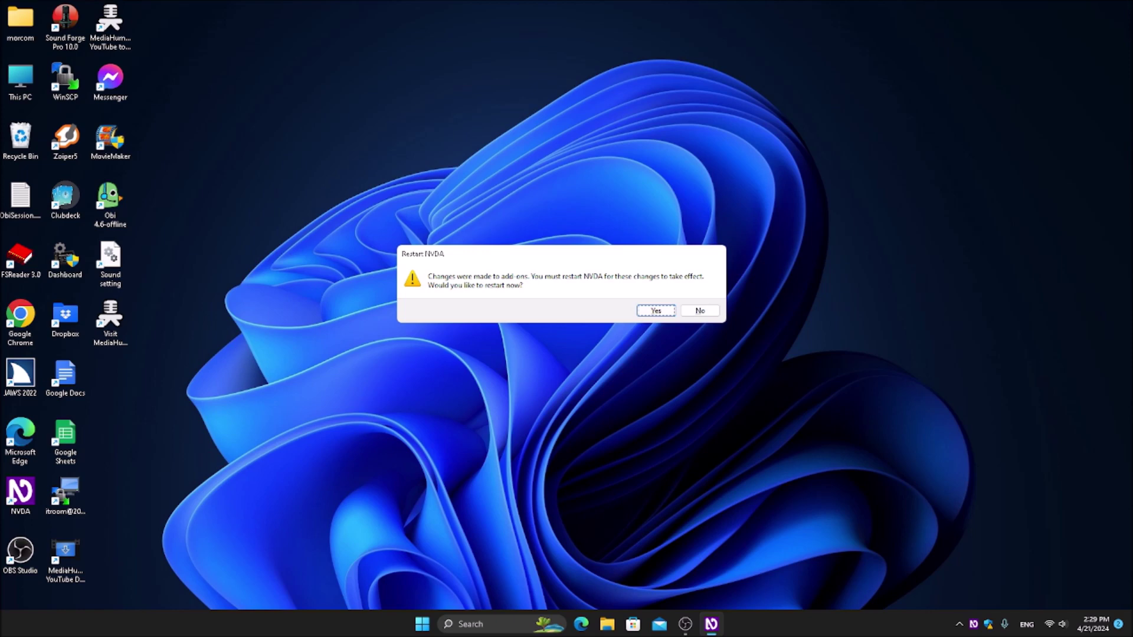
{"action": "key", "text": "Return"}
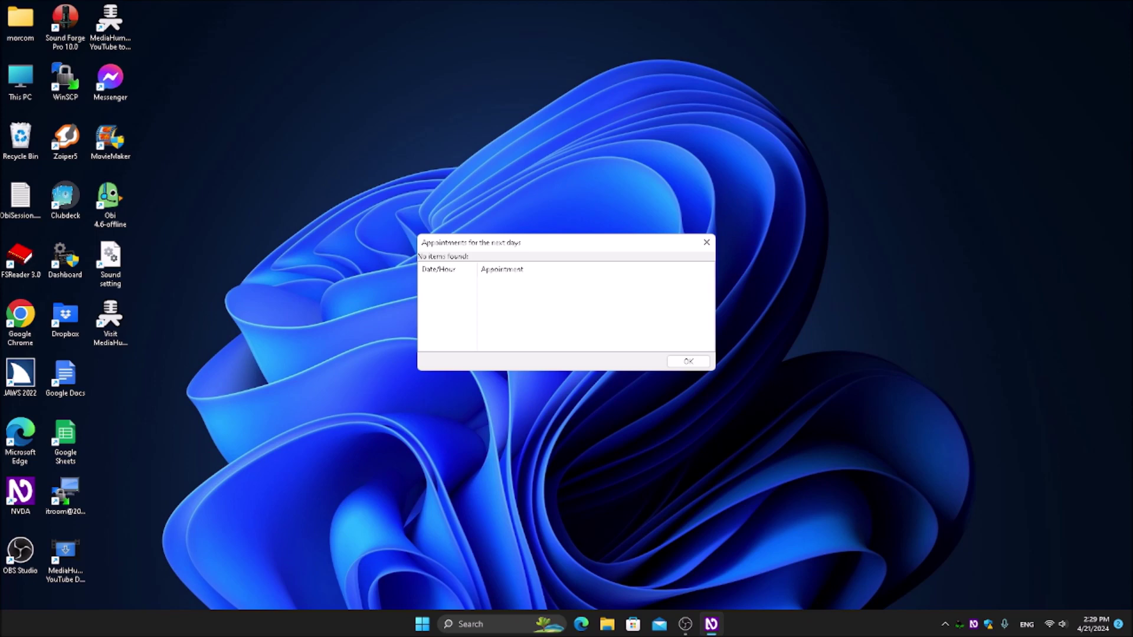
Open the Add-on Store again from NVDA's tools to show the installed add-ons
{"action": "key", "text": "Insert+n"}
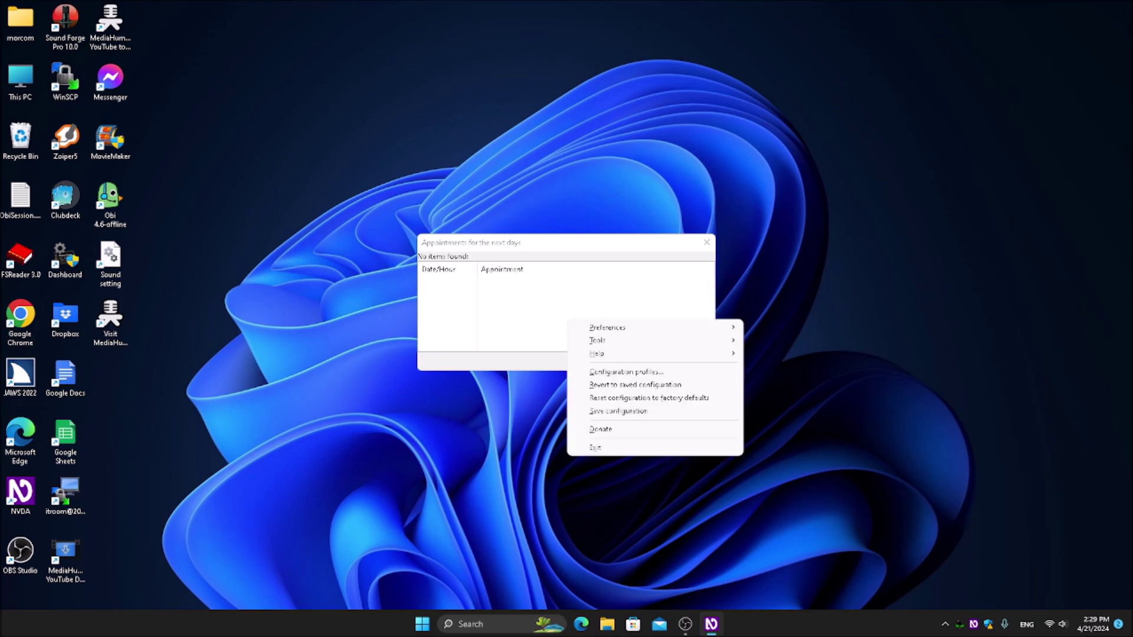
{"action": "key", "text": "Down"}
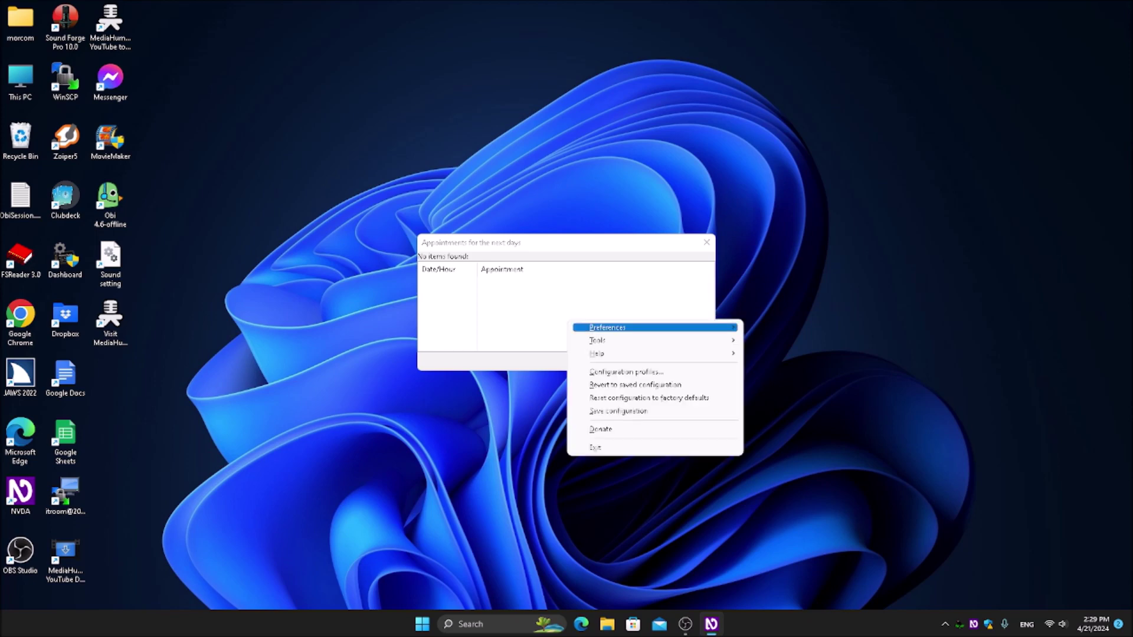
{"action": "key", "text": "Down"}
{"action": "key", "text": "Right"}
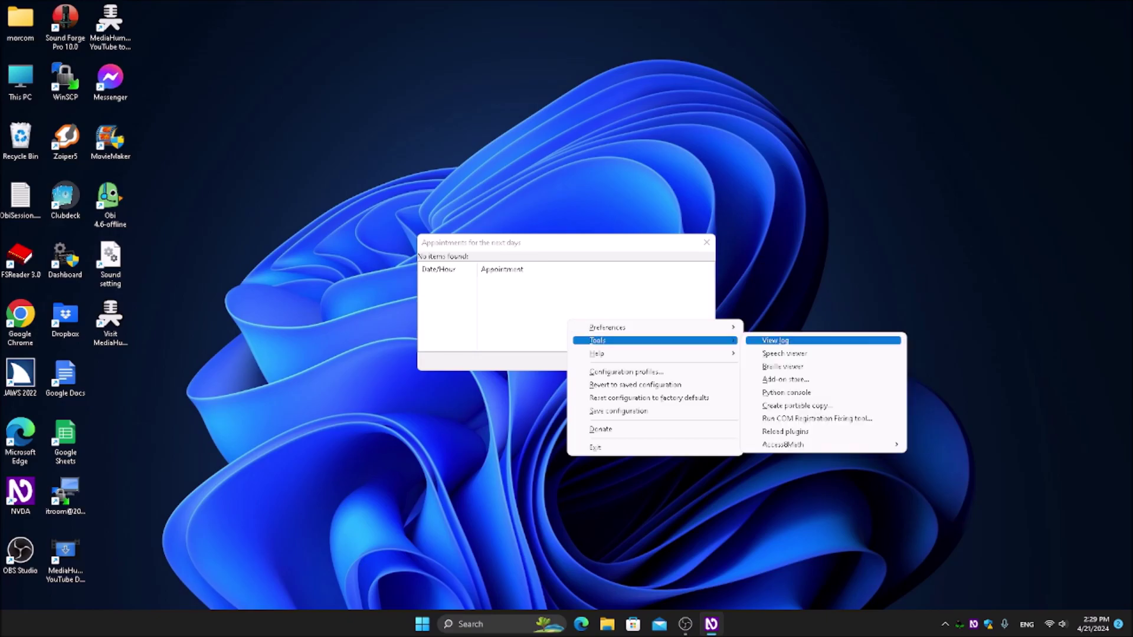
{"action": "key", "text": "Down"}
{"action": "key", "text": "Down"}
{"action": "key", "text": "Down"}
{"action": "key", "text": "Return"}
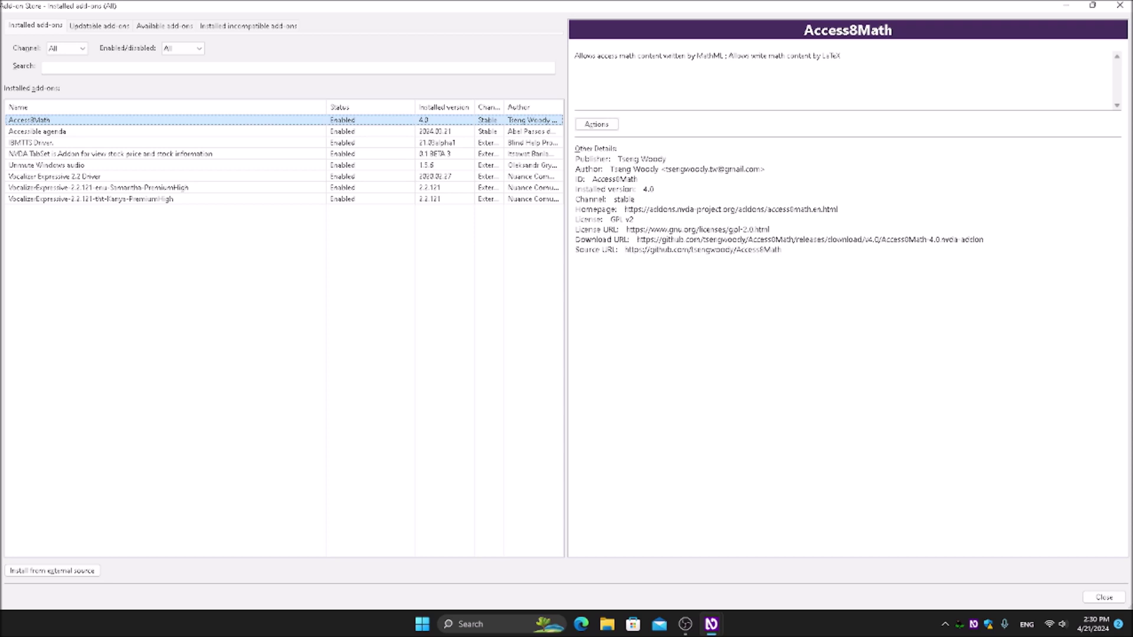
Check the entries for Access8Math and Accessible agenda in the installed add-ons list
{"action": "key", "text": "Down"}
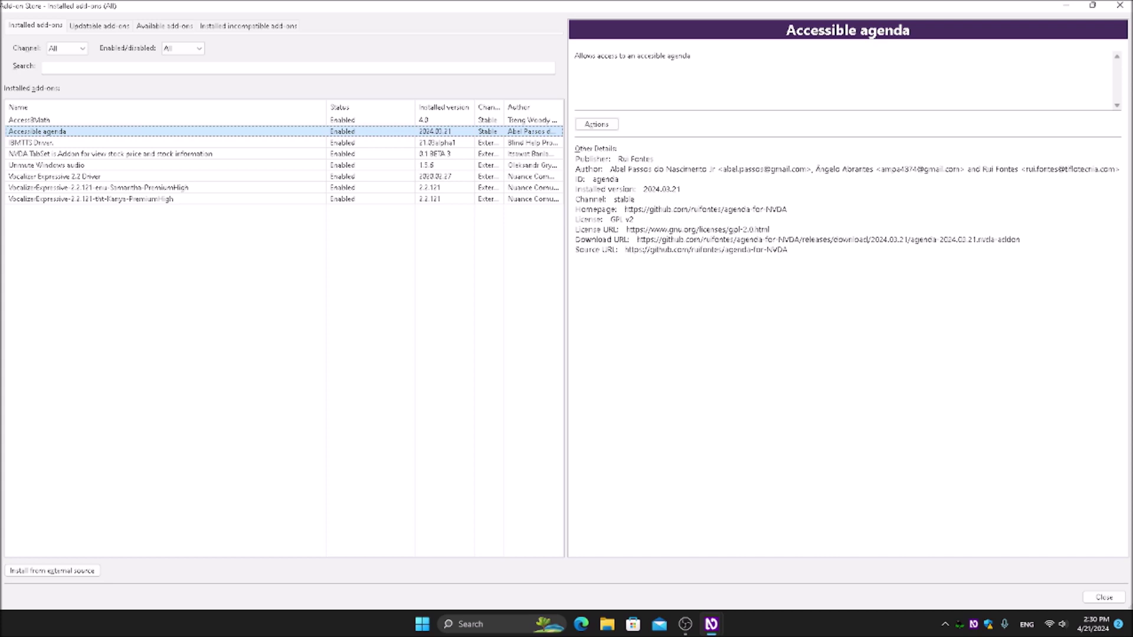
{"action": "left_click", "coordinate": [29, 120]}
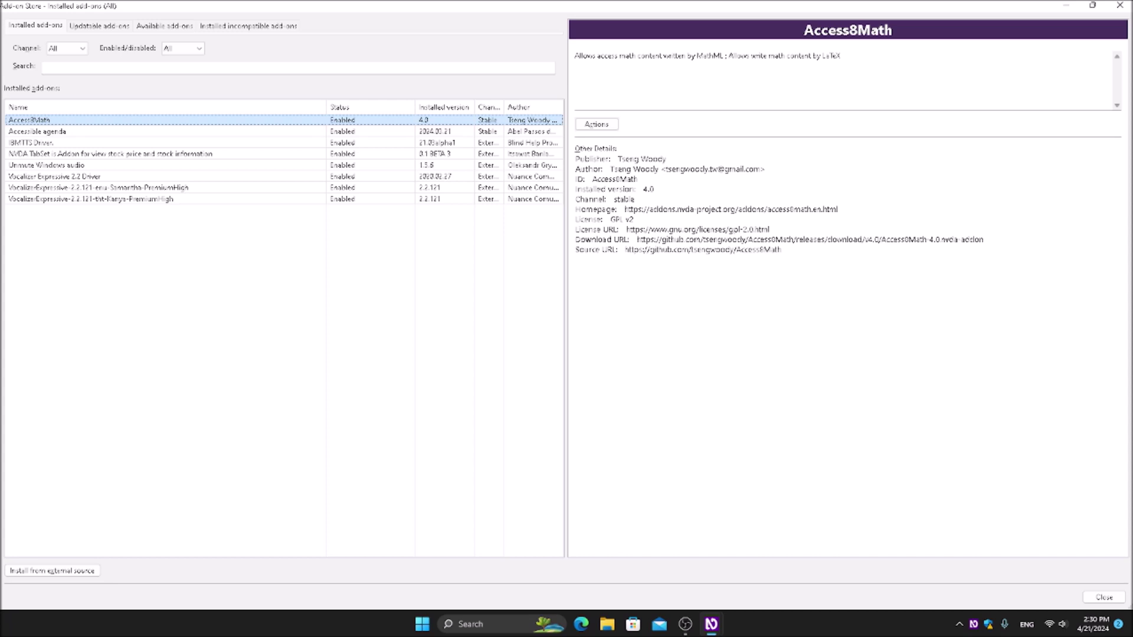
{"action": "key", "text": "Down"}
{"action": "key", "text": "Up"}
{"action": "key", "text": "Down"}
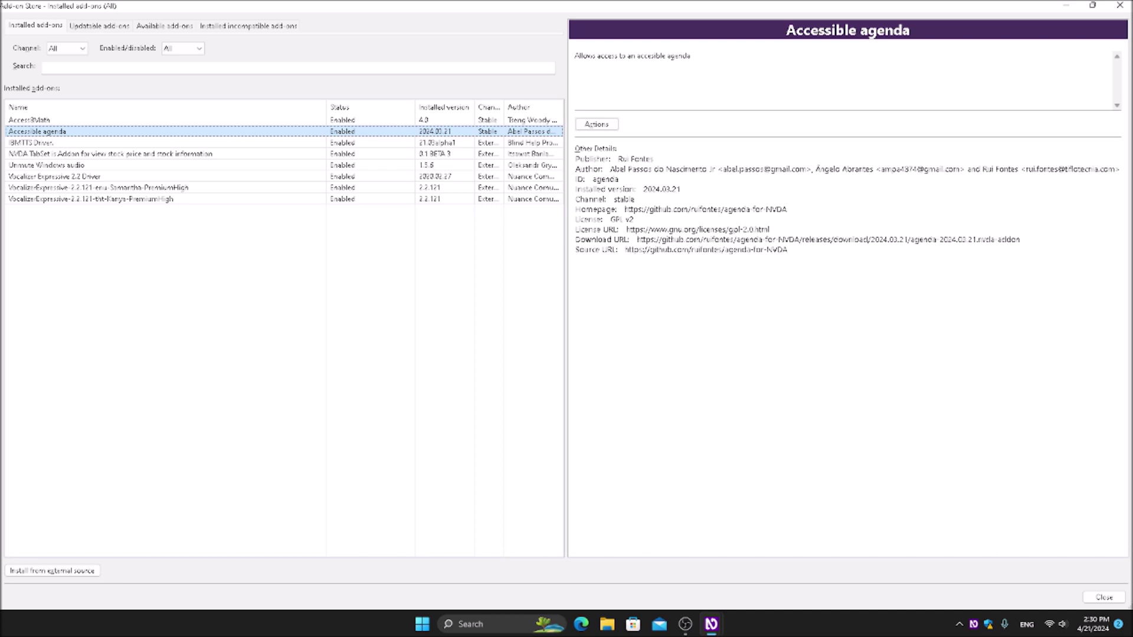
{"action": "key", "text": "shift+Up"}
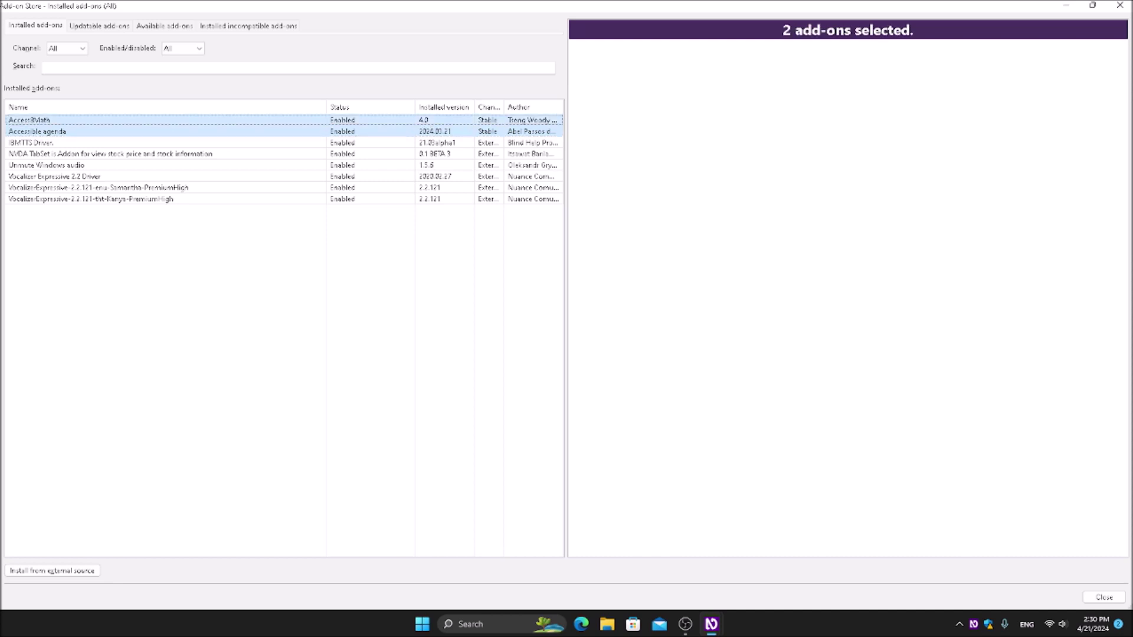
{"action": "key", "text": "Down"}
{"action": "key", "text": "Up"}
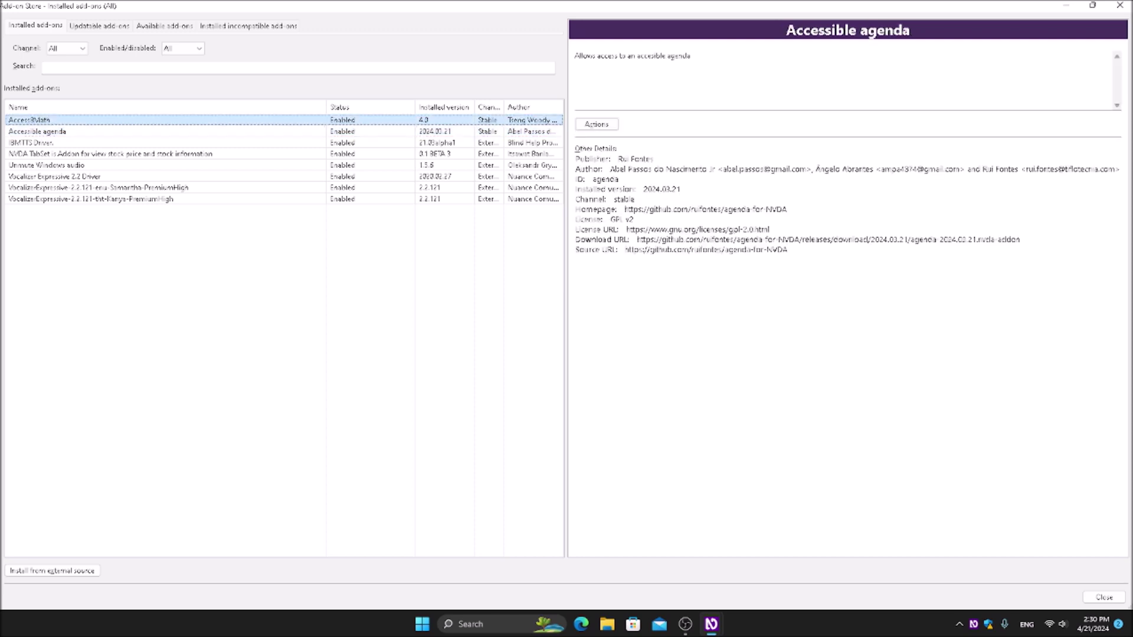
{"action": "key", "text": "Down"}
{"action": "key", "text": "Up"}
{"action": "key", "text": "Down"}
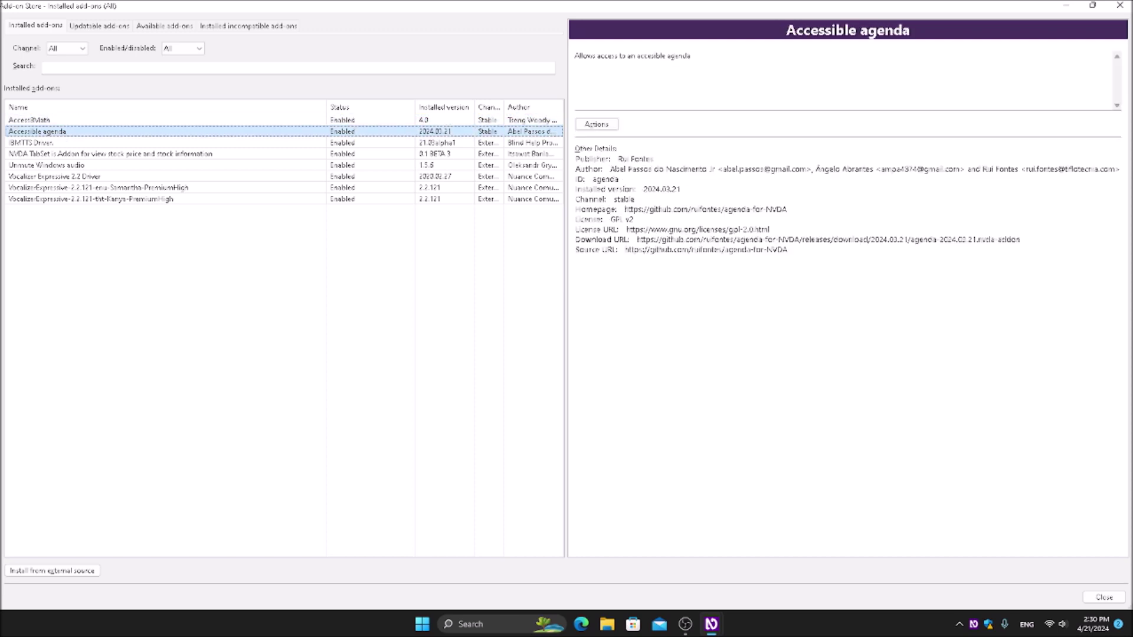
Select Access8Math and Accessible agenda together and remove both, remembering the confirmation choice for subsequent add-ons
{"action": "key", "text": "shift+Up"}
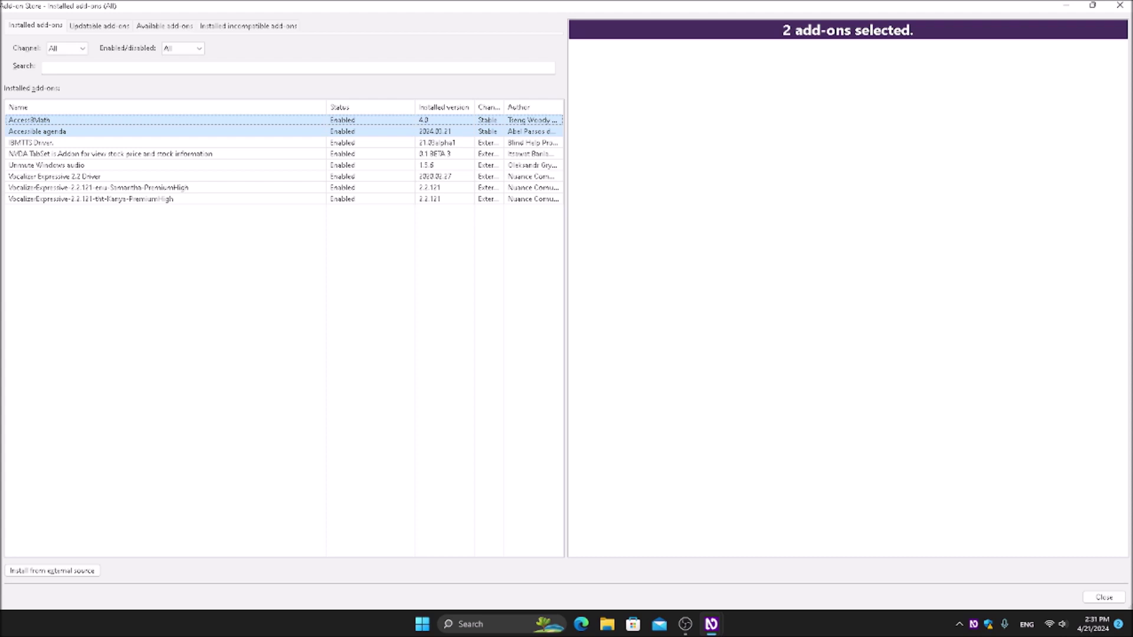
{"action": "key", "text": "shift+F10"}
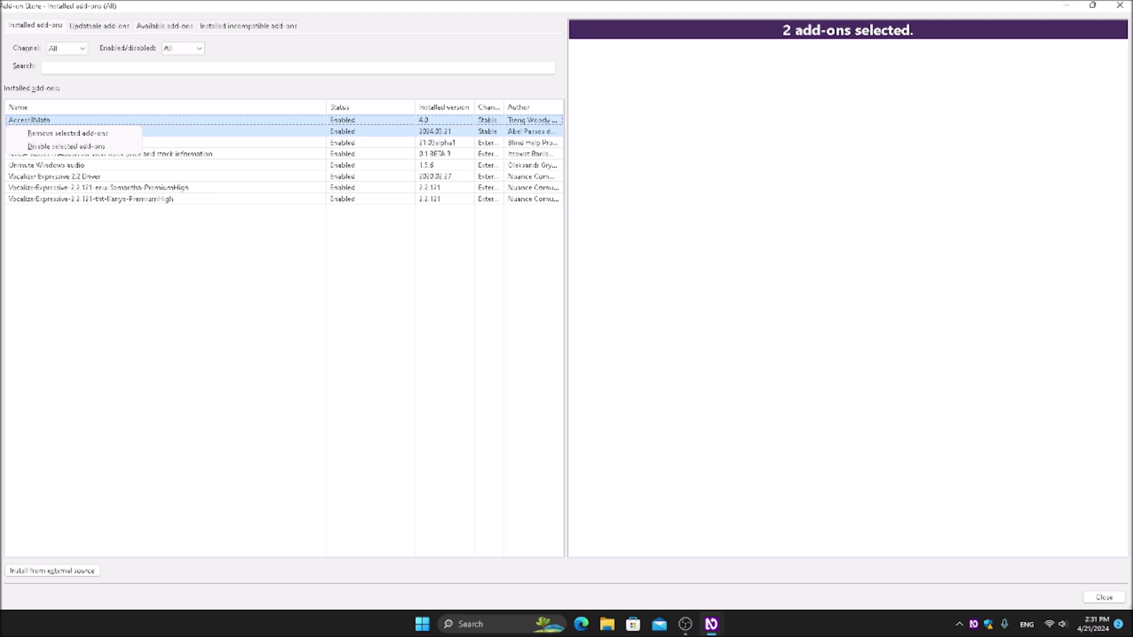
{"action": "key", "text": "Down"}
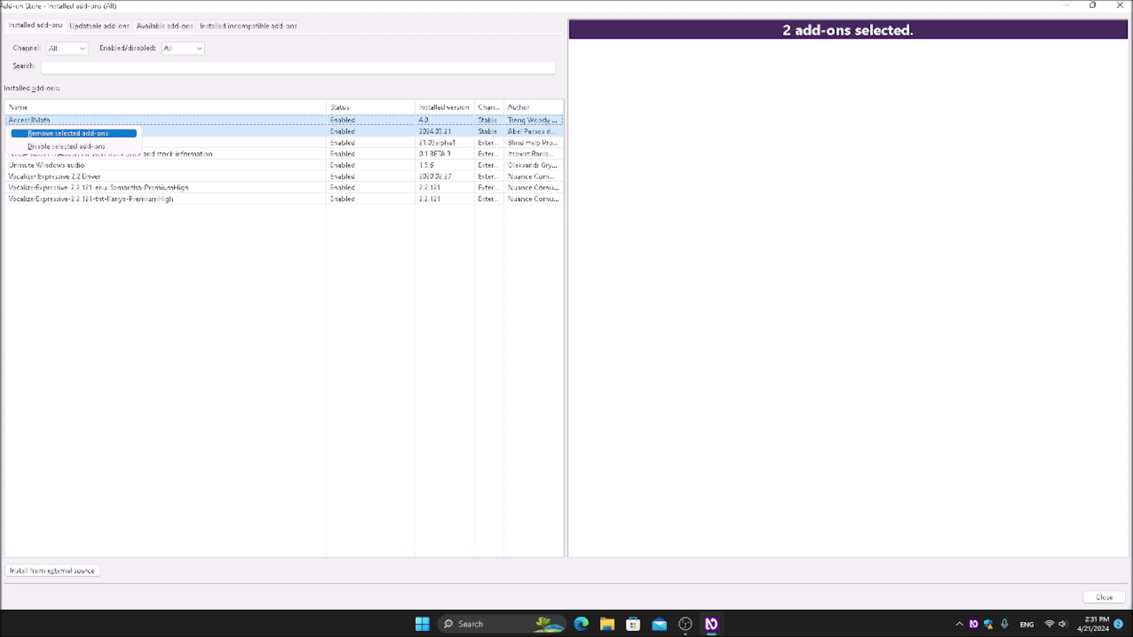
{"action": "key", "text": "Return"}
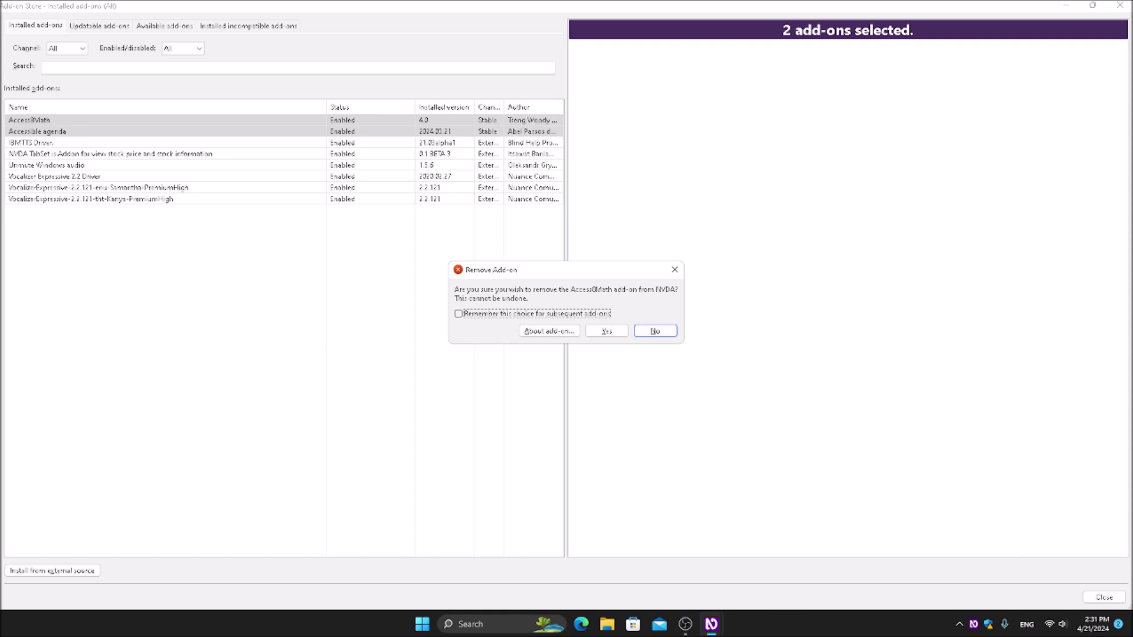
{"action": "key", "text": "space"}
{"action": "key", "text": "Tab"}
{"action": "key", "text": "Tab"}
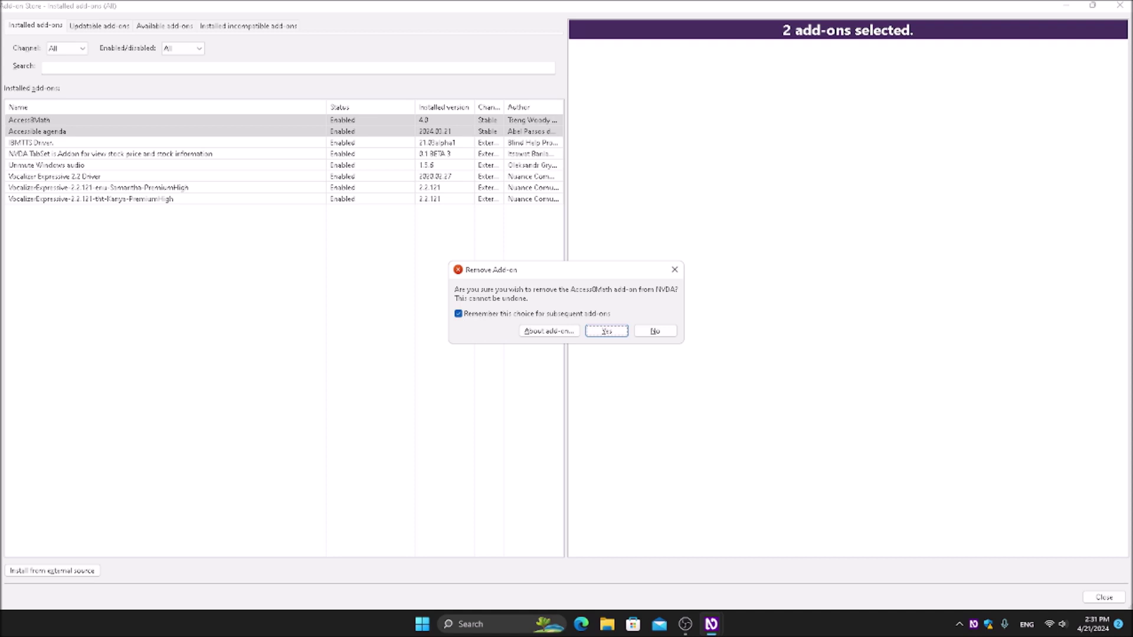
{"action": "key", "text": "space"}
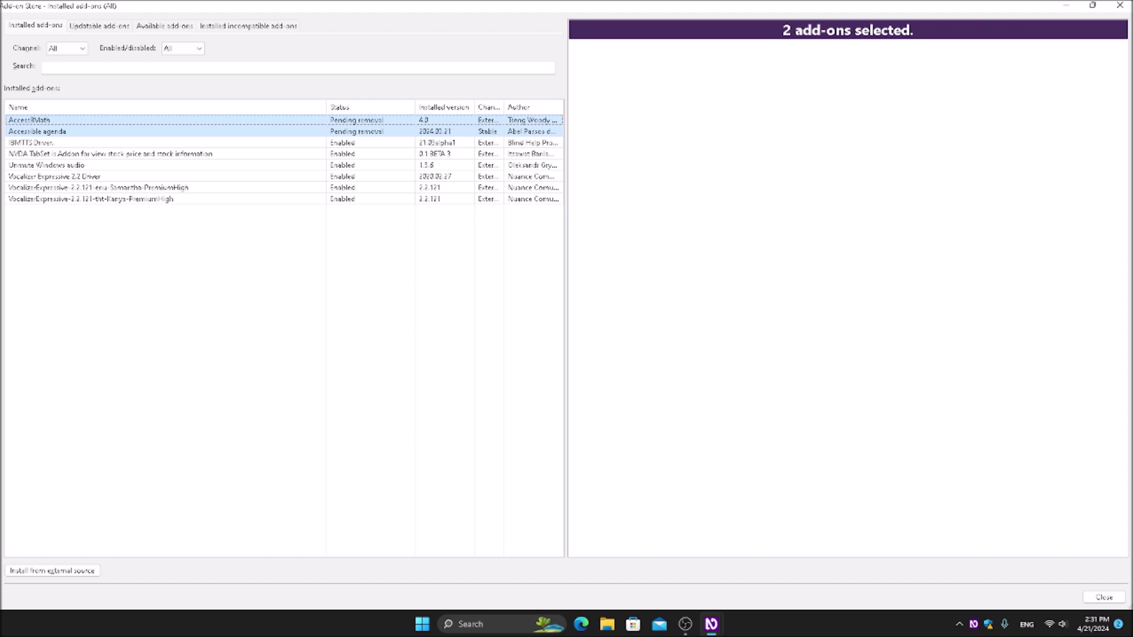
Leave the Add-on Store and restart NVDA to complete the removal of the two add-ons
{"action": "key", "text": "Tab"}
{"action": "key", "text": "Tab"}
{"action": "key", "text": "Tab"}
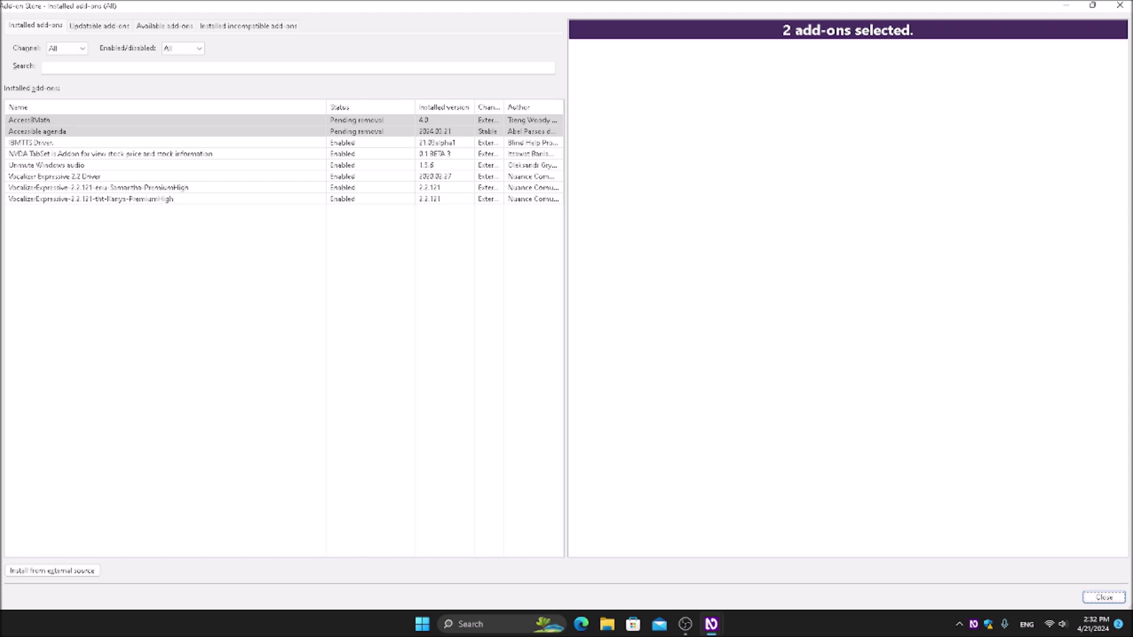
{"action": "key", "text": "Return"}
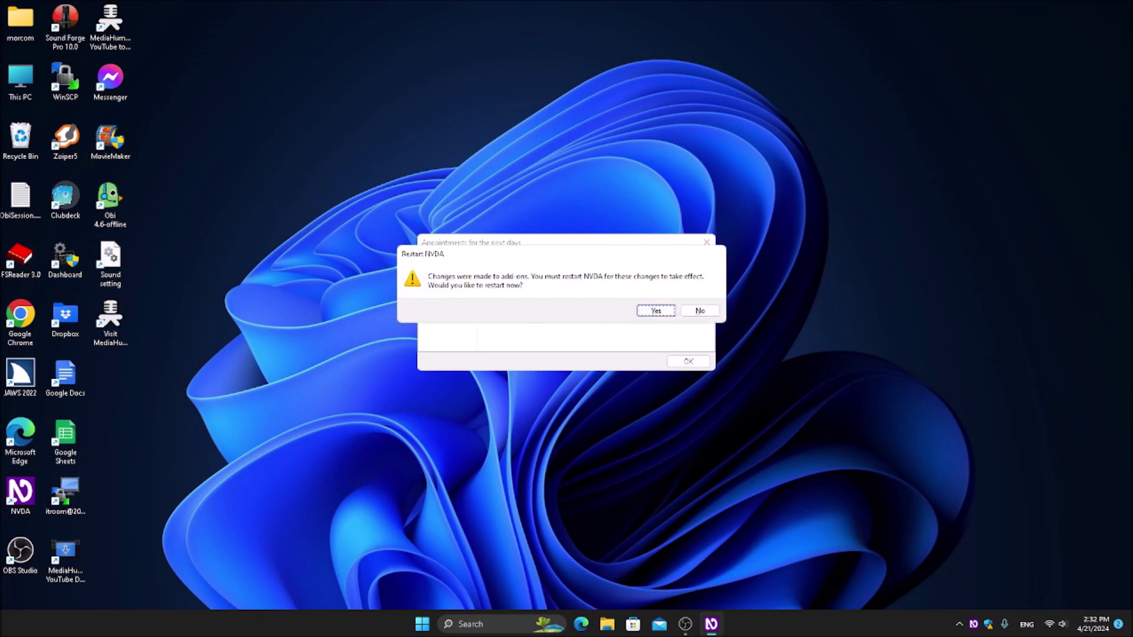
{"action": "key", "text": "Return"}
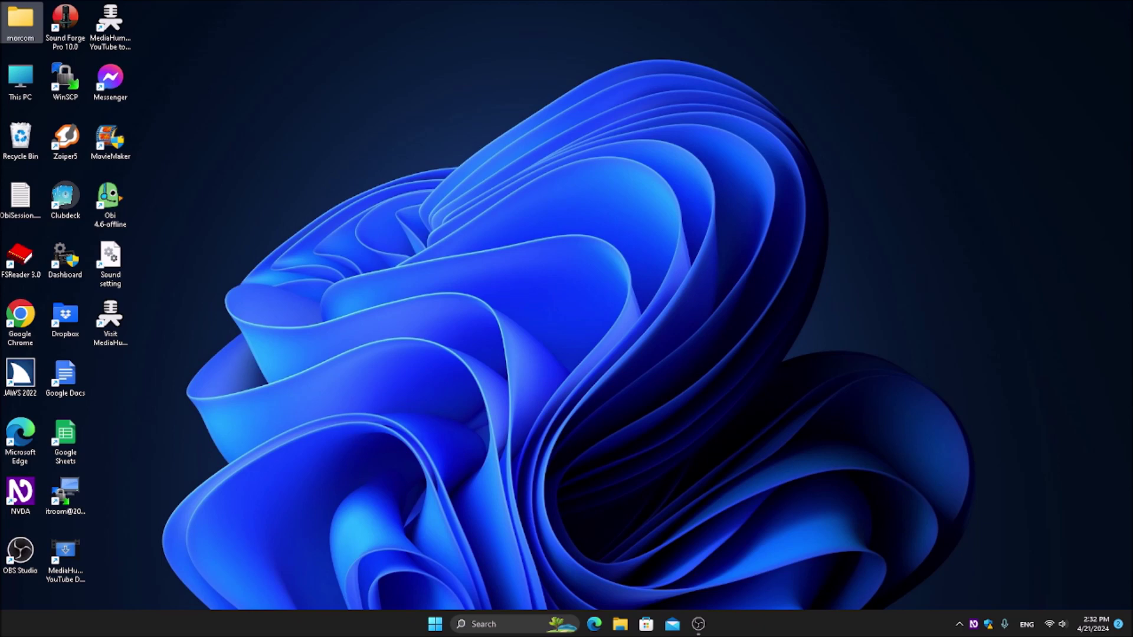
Reopen the Add-on Store and check the installed add-ons list for the removed add-ons
{"action": "key", "text": "Insert+n"}
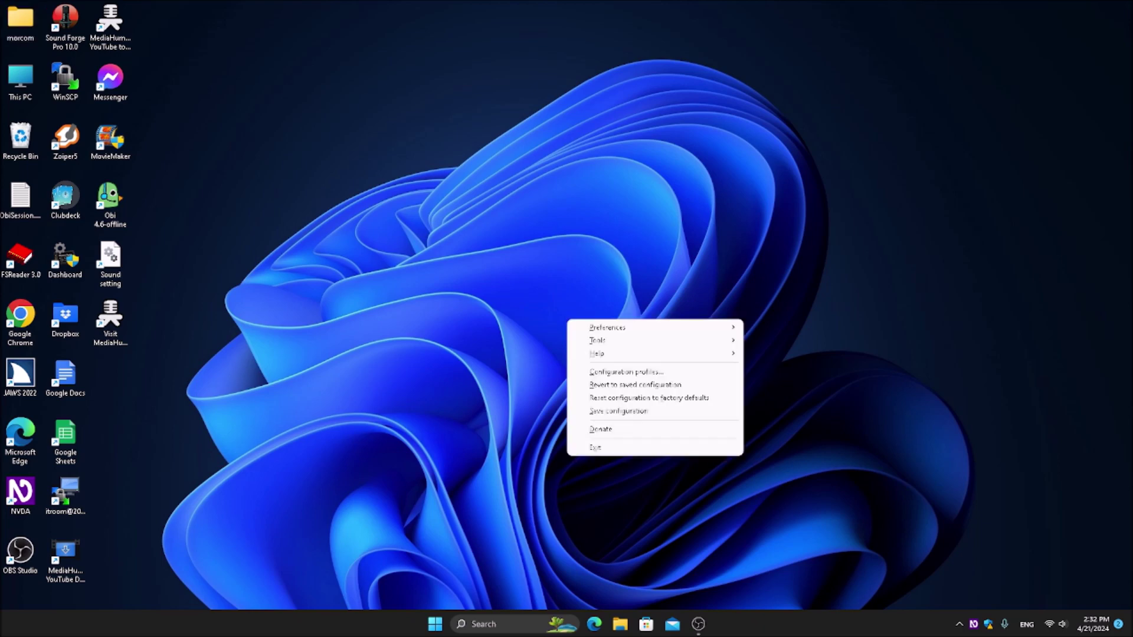
{"action": "key", "text": "t"}
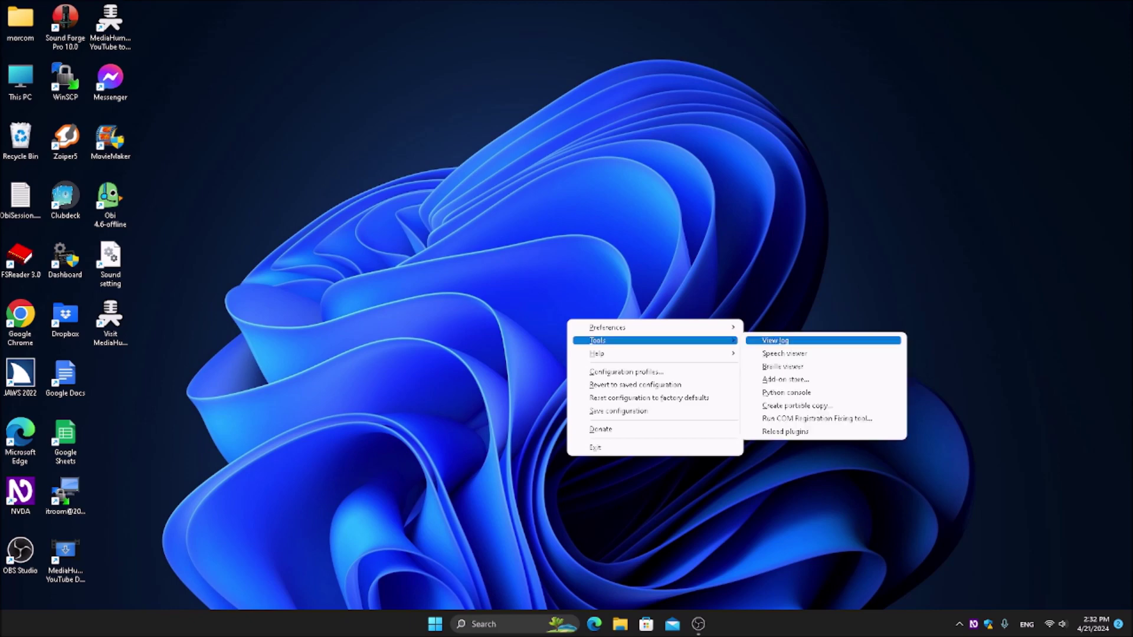
{"action": "key", "text": "a"}
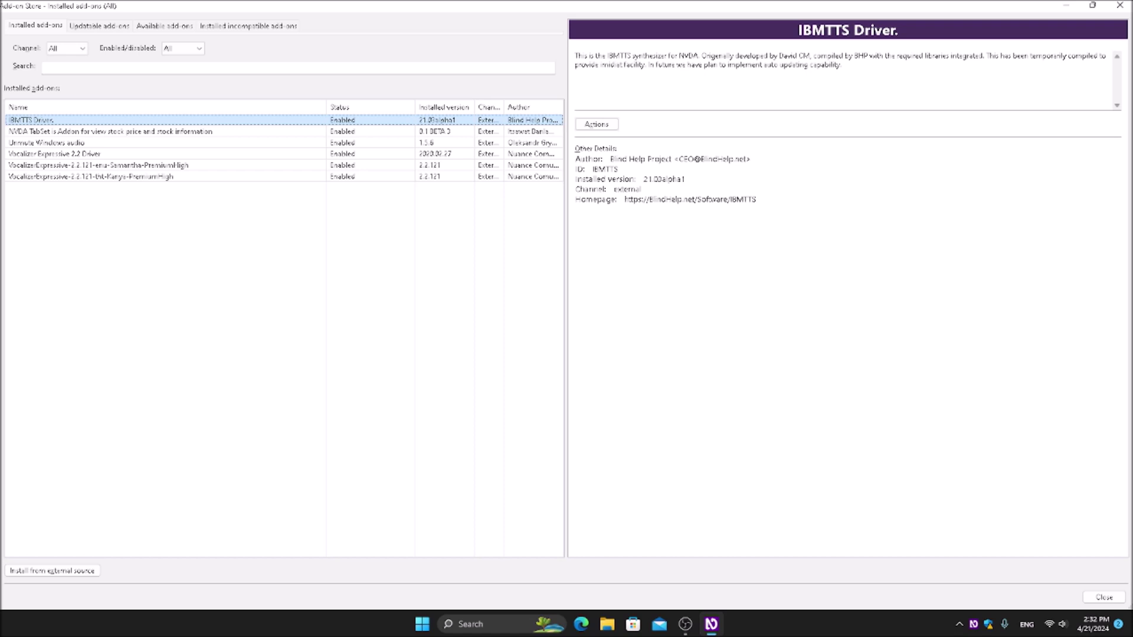
{"action": "key", "text": "Down"}
{"action": "key", "text": "Up"}
Show the available add-ons and move past the channel, compatibility and search filters to the Access8Math entry
{"action": "key", "text": "ctrl+Tab"}
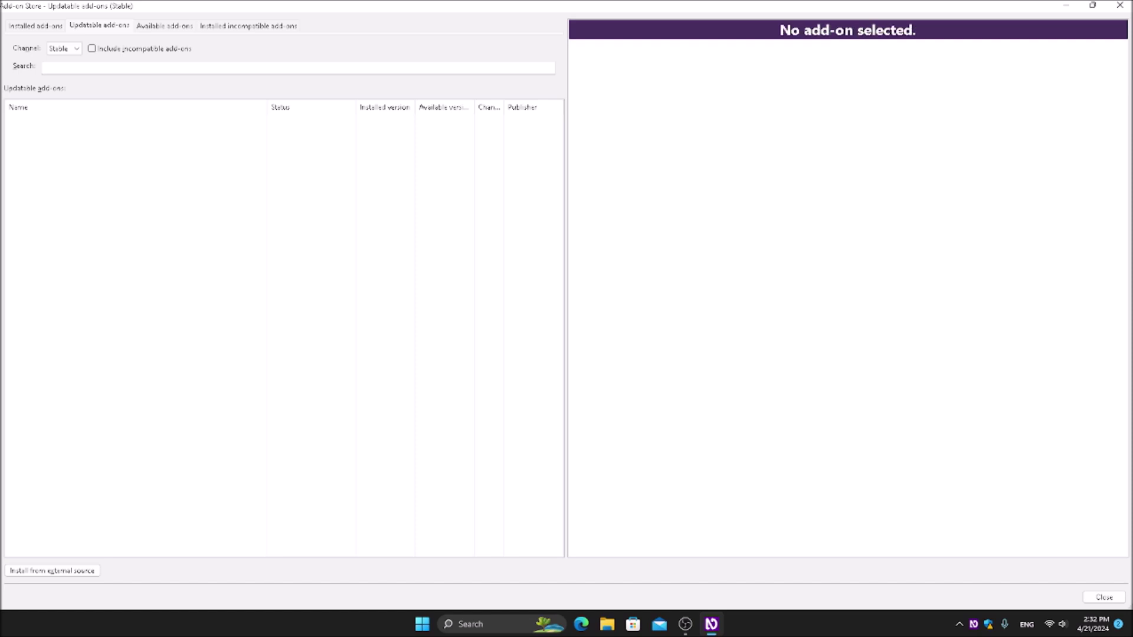
{"action": "key", "text": "ctrl+Tab"}
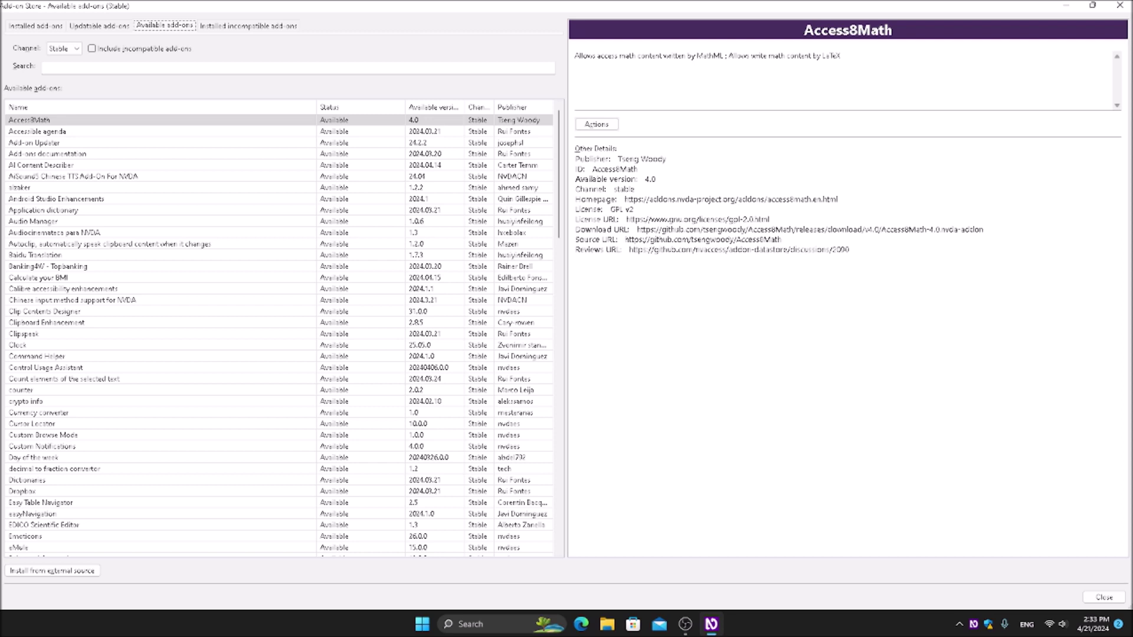
{"action": "key", "text": "Tab"}
{"action": "key", "text": "Tab"}
{"action": "key", "text": "Tab"}
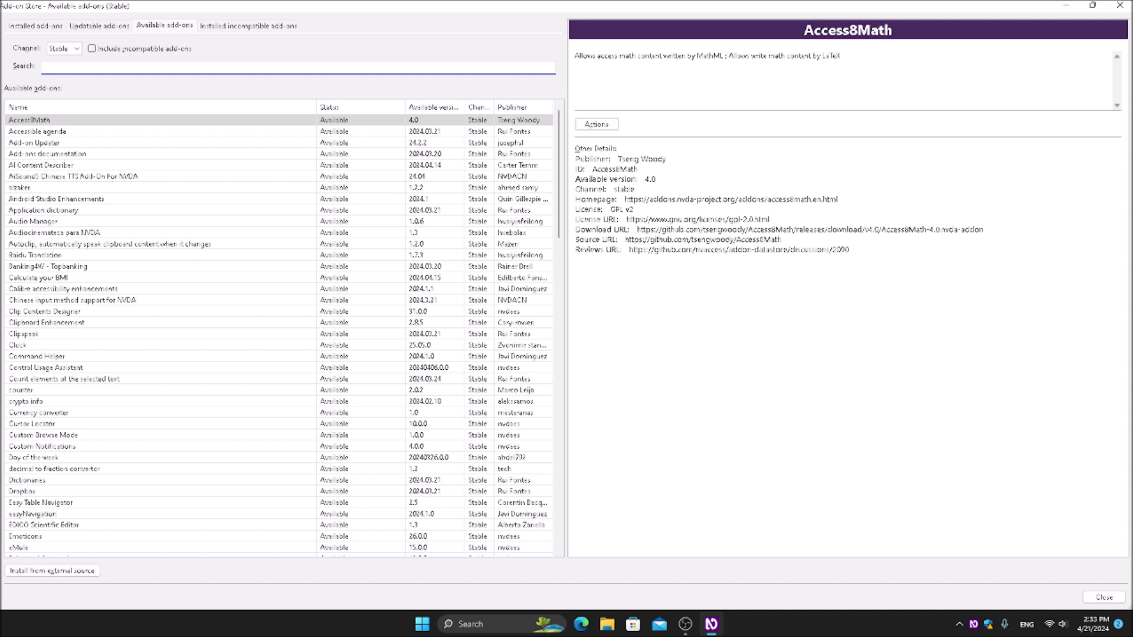
{"action": "key", "text": "Tab"}
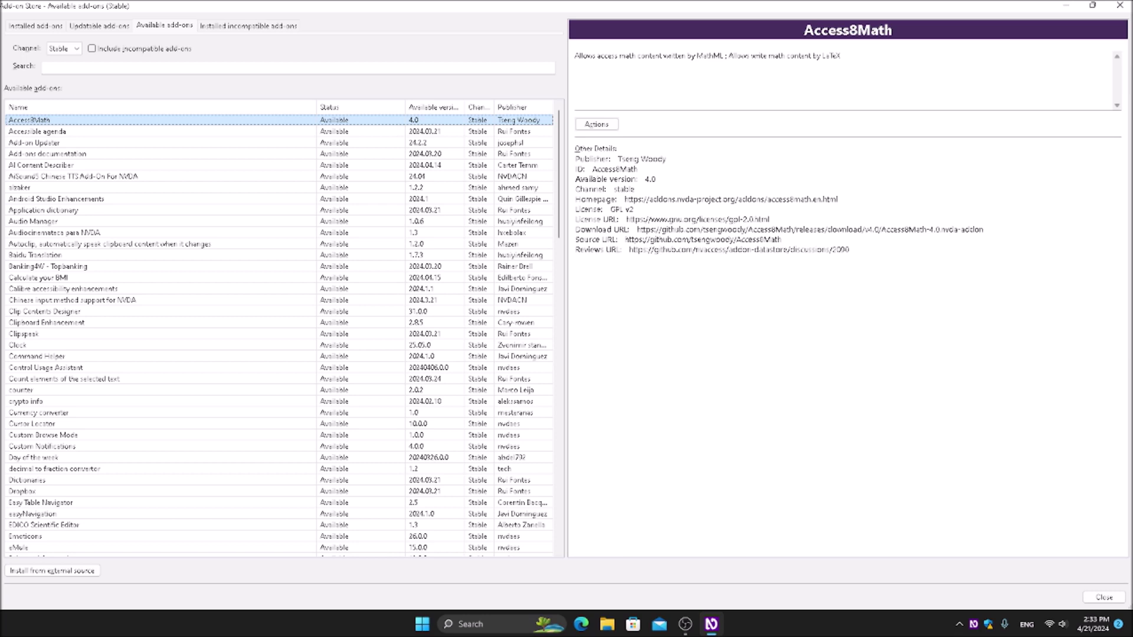
Select the non-adjacent add-ons Accessible agenda and Add-ons documentation together, leaving Add-on Updater between them unselected
{"action": "key", "text": "Down"}
{"action": "key", "text": "Up"}
{"action": "key", "text": "Down"}
{"action": "key", "text": "Down"}
{"action": "key", "text": "Up"}
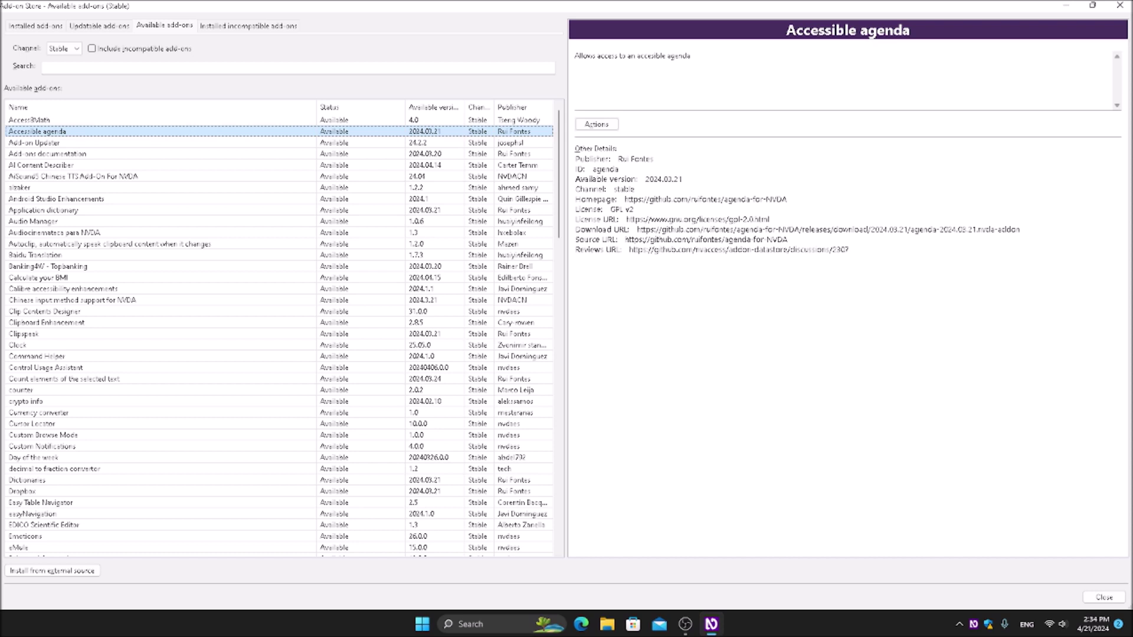
{"action": "key", "text": "Down"}
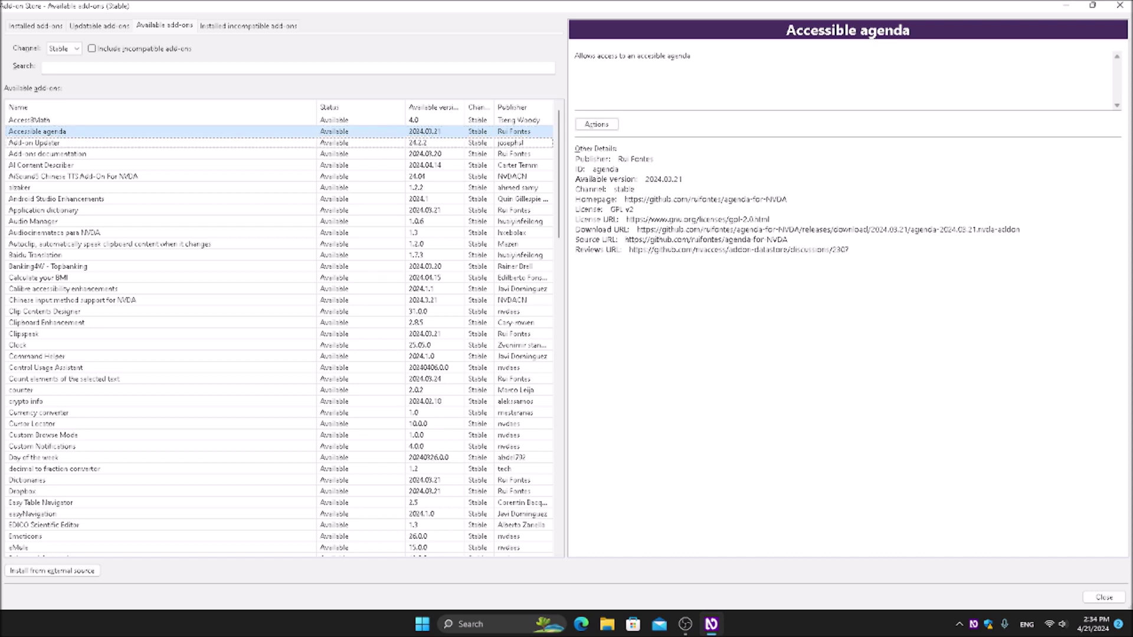
{"action": "key", "text": "ctrl+Down"}
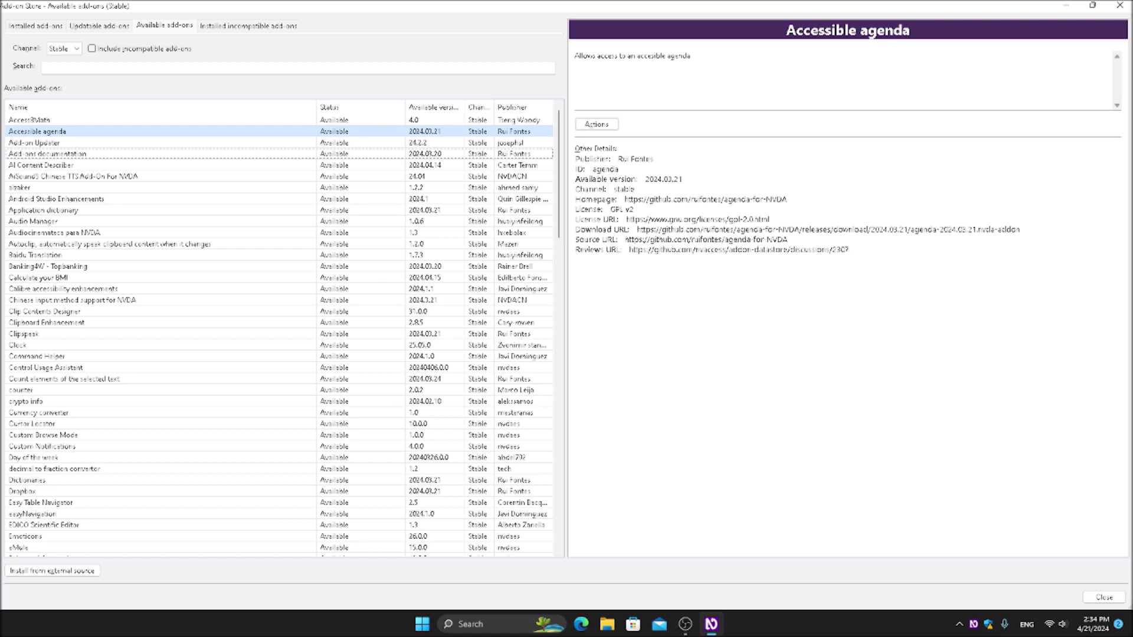
{"action": "key", "text": "ctrl+space"}
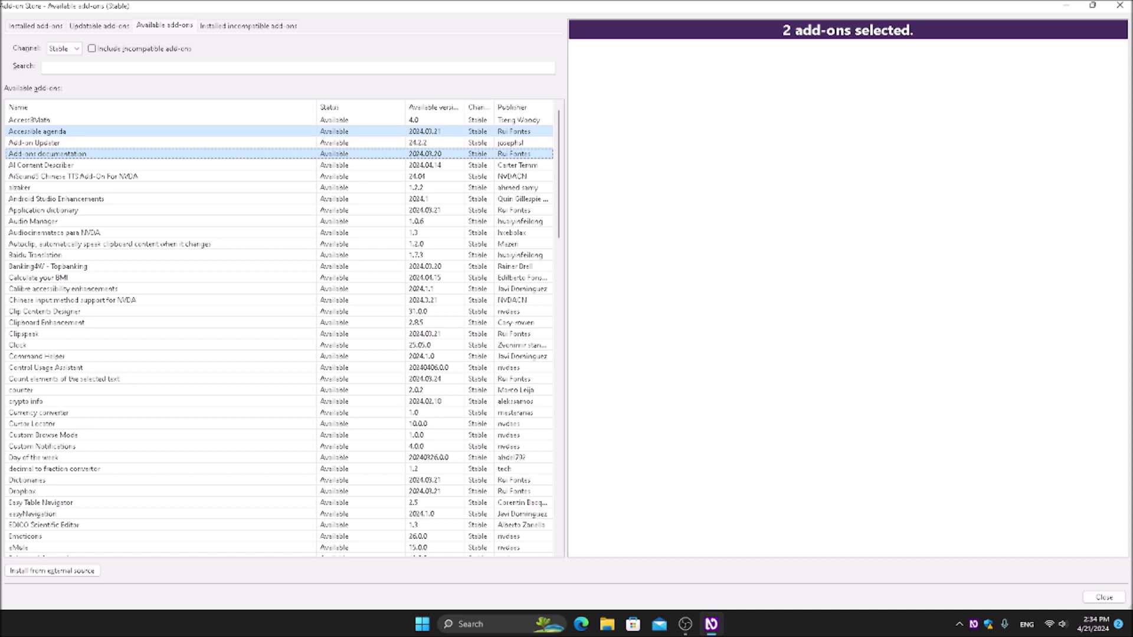
{"action": "key", "text": "ctrl+Up"}
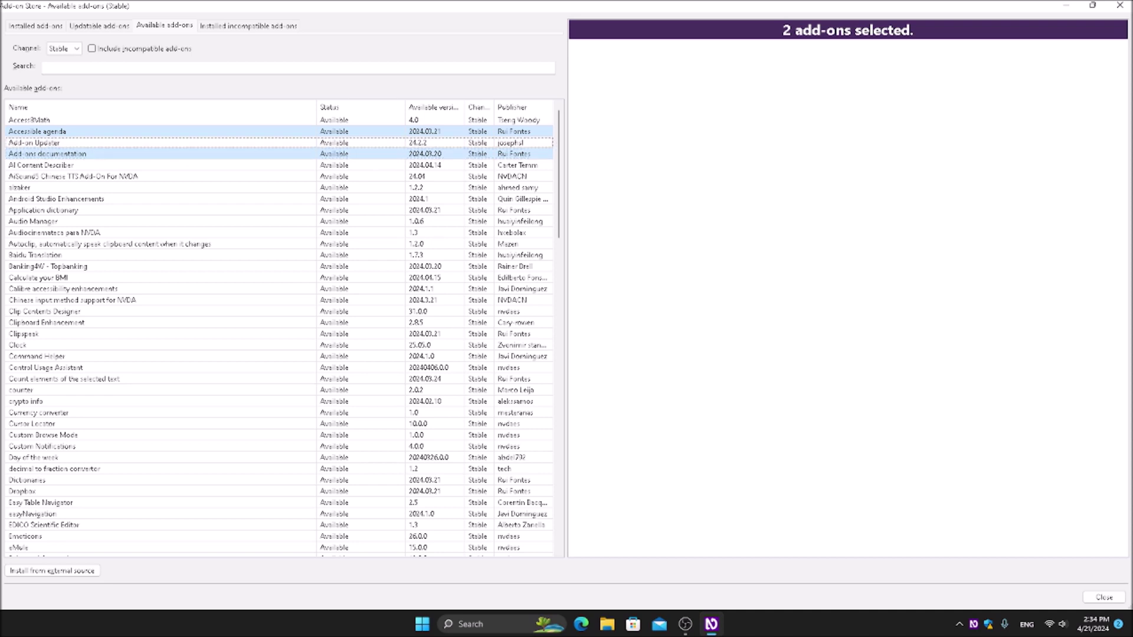
{"action": "key", "text": "ctrl+Down"}
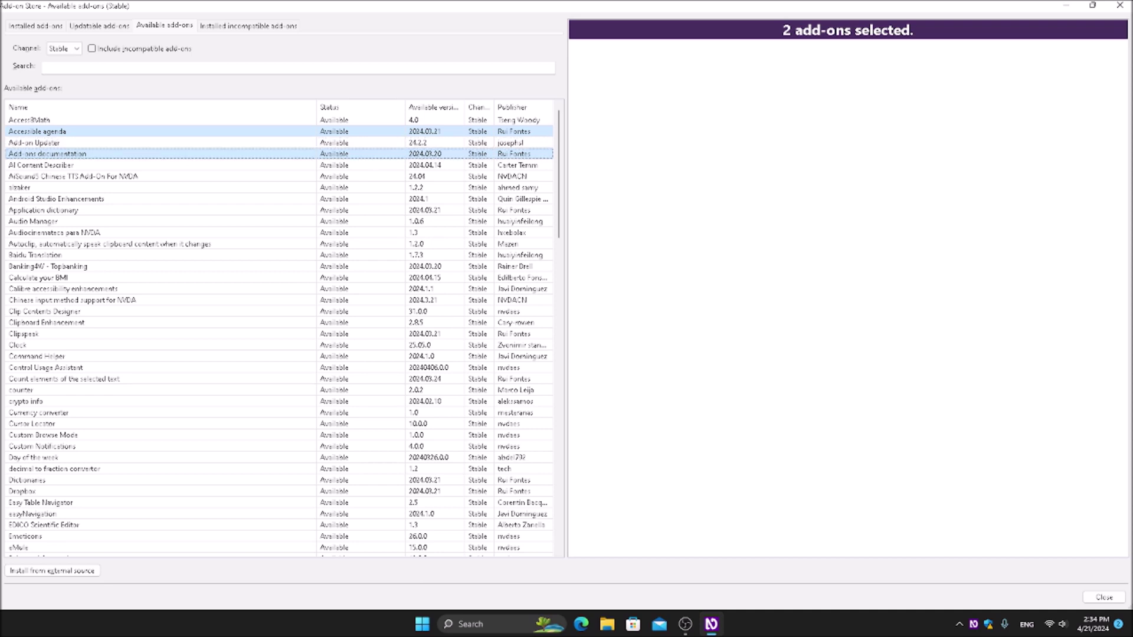
Add Android Studio Enhancements to the current selection, keeping the already selected add-ons and skipping the entries in between
{"action": "key", "text": "ctrl+Down"}
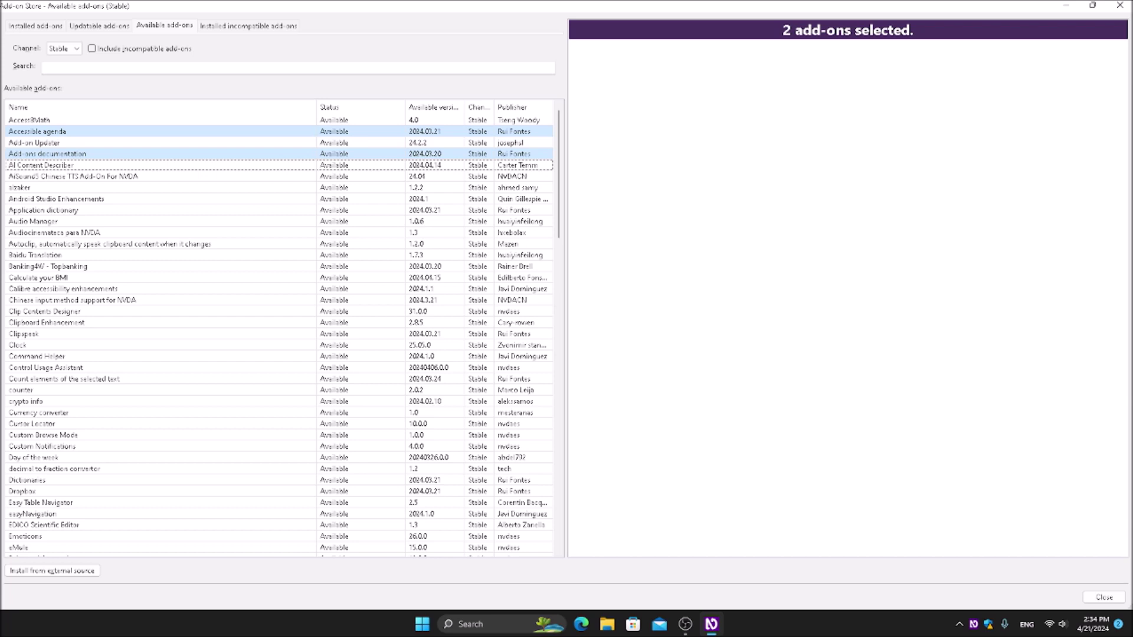
{"action": "key", "text": "ctrl+Down"}
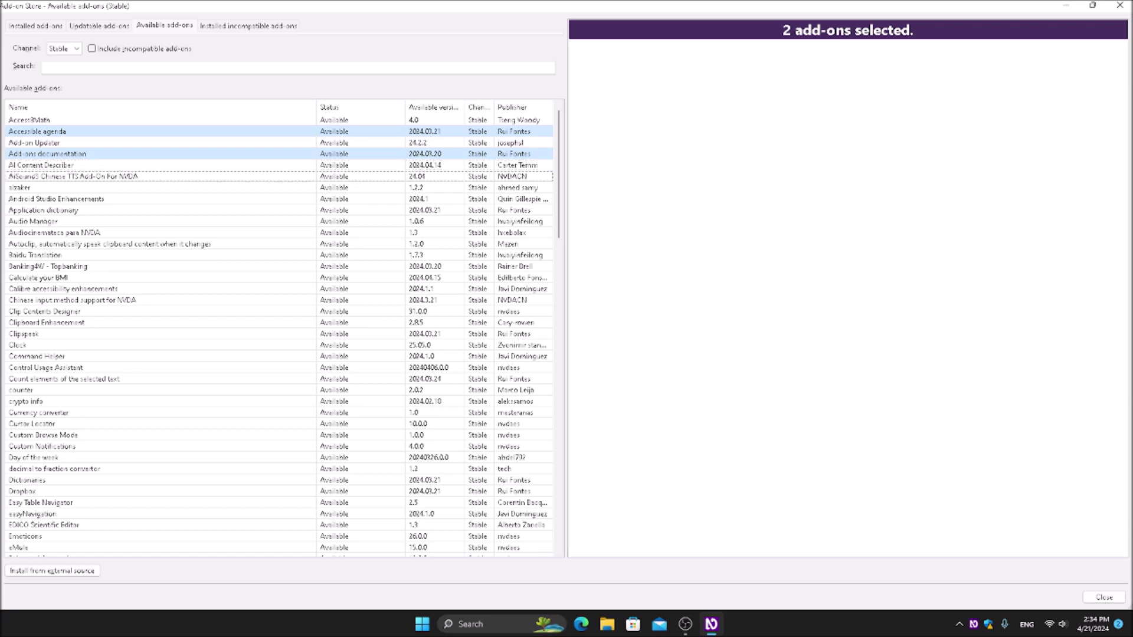
{"action": "key", "text": "ctrl+Down"}
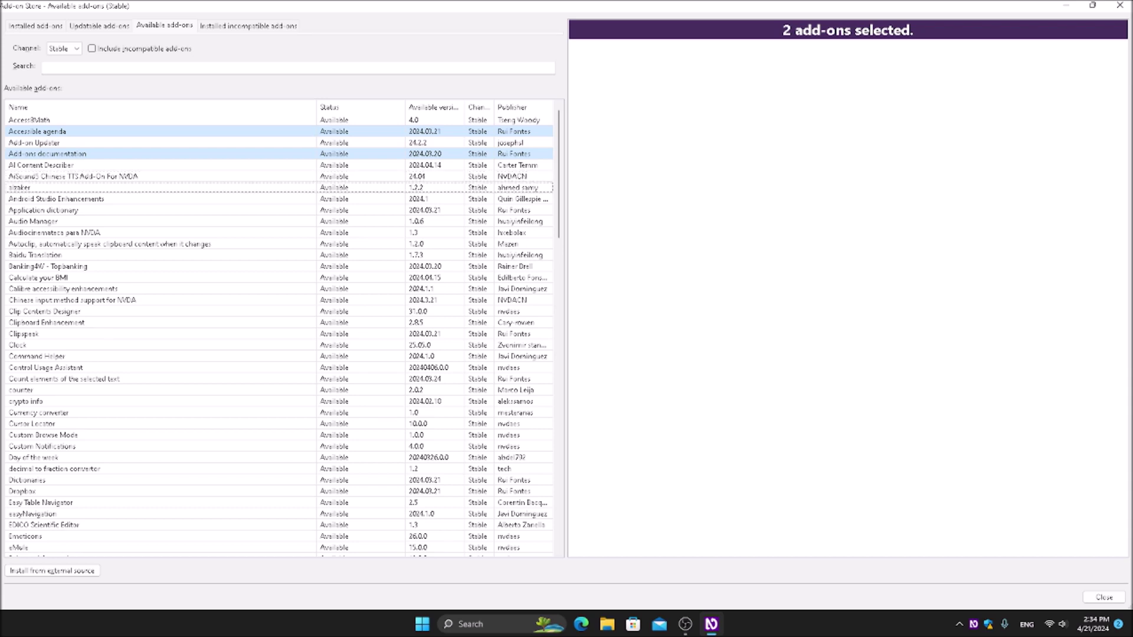
{"action": "key", "text": "ctrl+Down"}
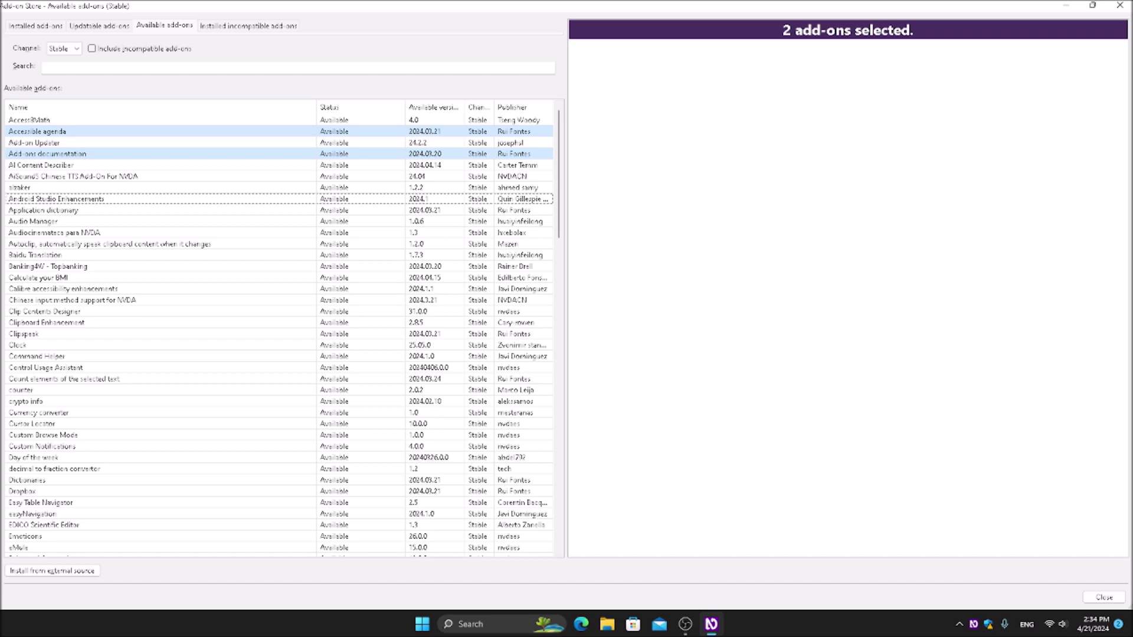
{"action": "key", "text": "ctrl+space"}
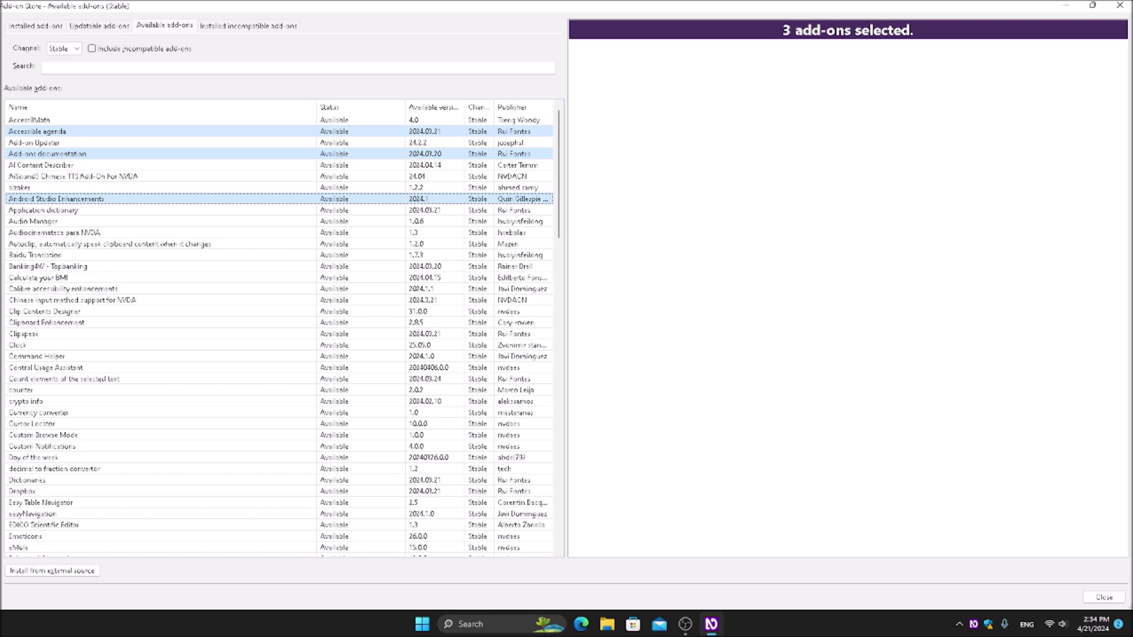
Extend the non-adjacent selection with the Autoclip add-on, skipping Application dictionary, Audio Manager and Audiocinemateca para NVDA
{"action": "key", "text": "ctrl+Down"}
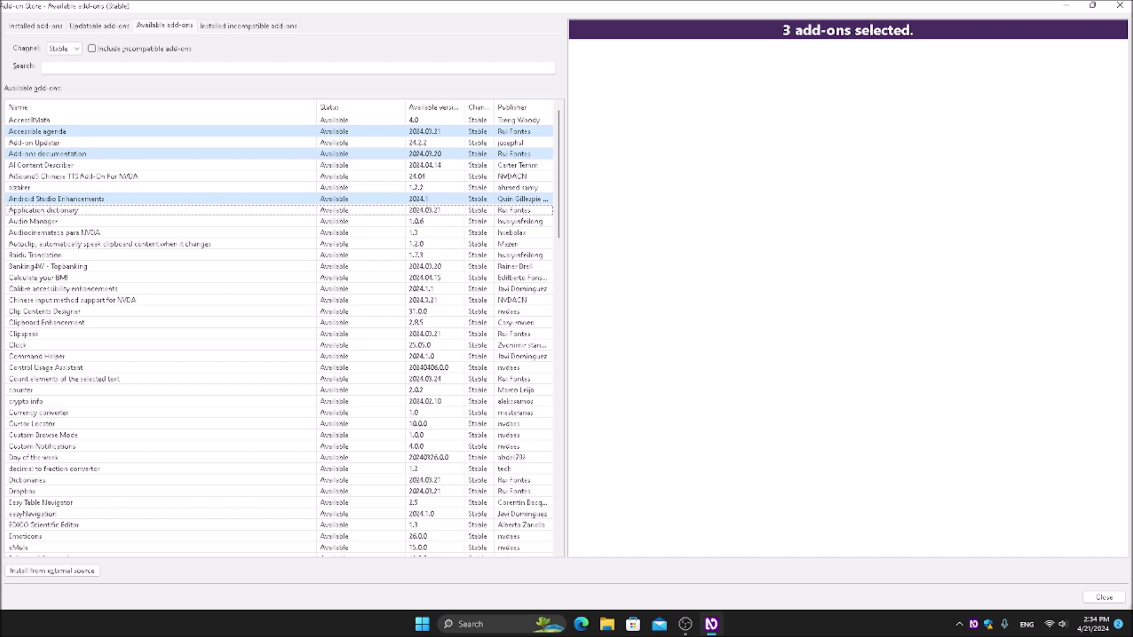
{"action": "key", "text": "ctrl+Down"}
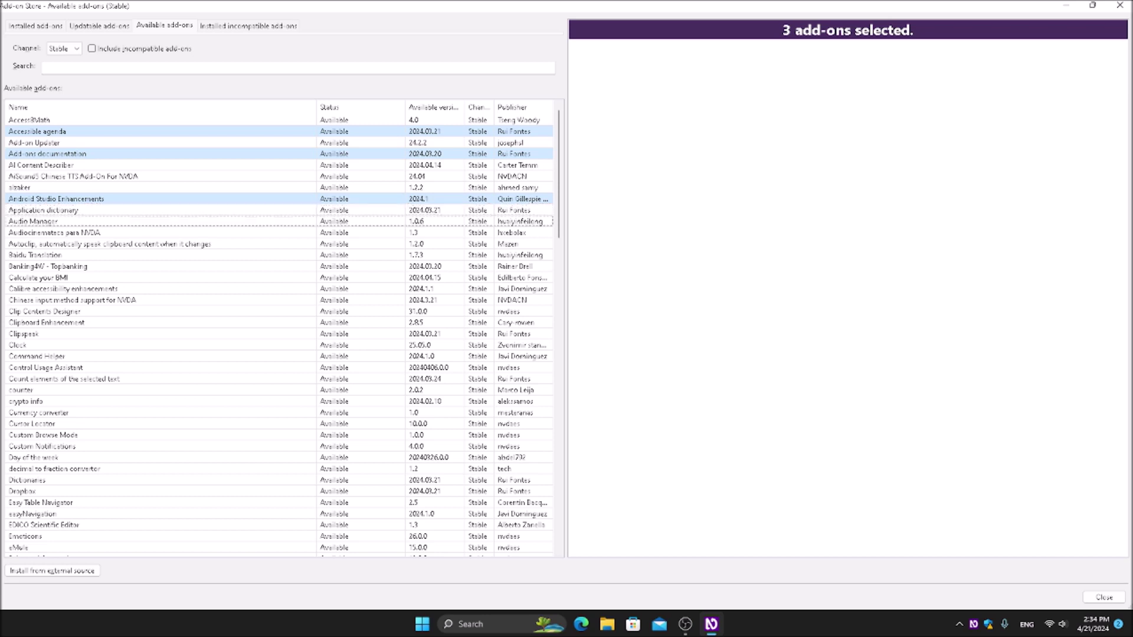
{"action": "key", "text": "ctrl+Down"}
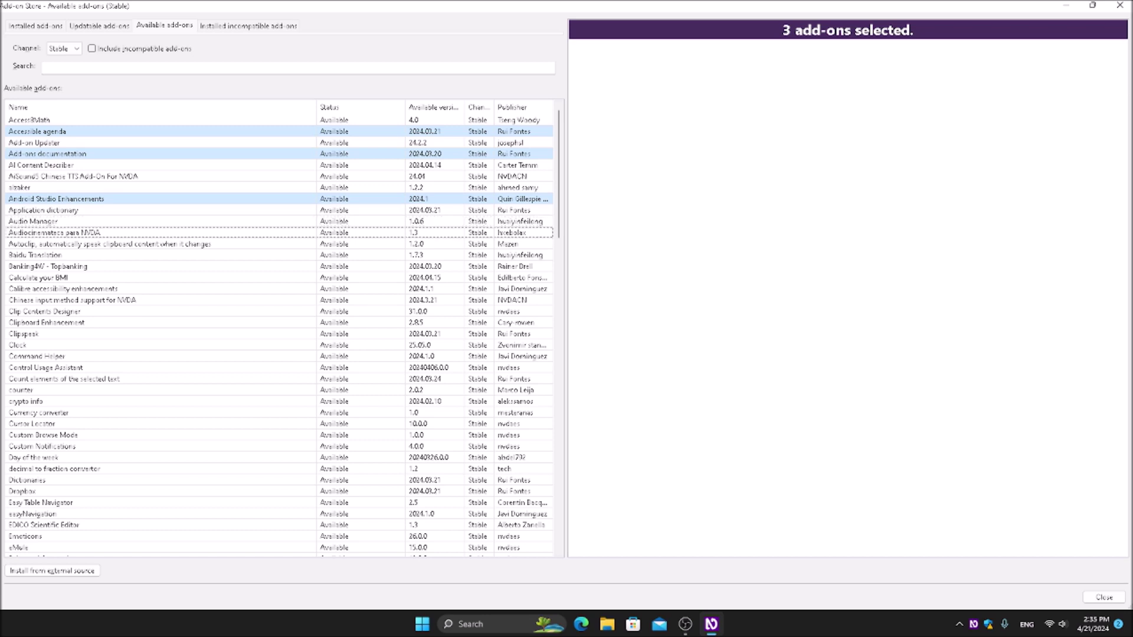
{"action": "key", "text": "ctrl+Down"}
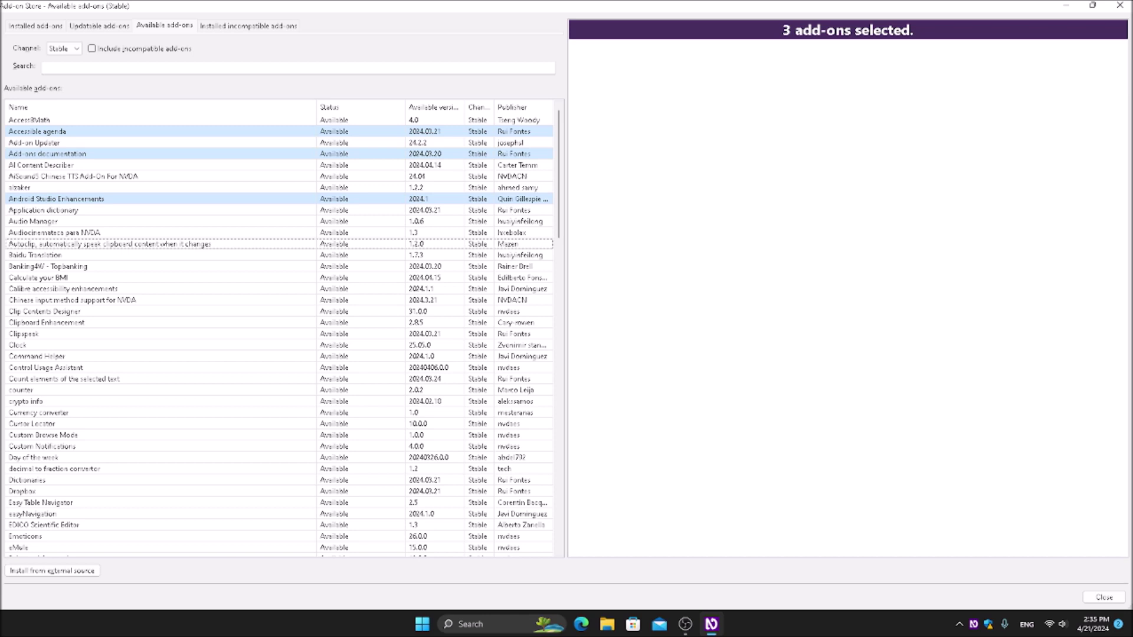
{"action": "key", "text": "ctrl+space"}
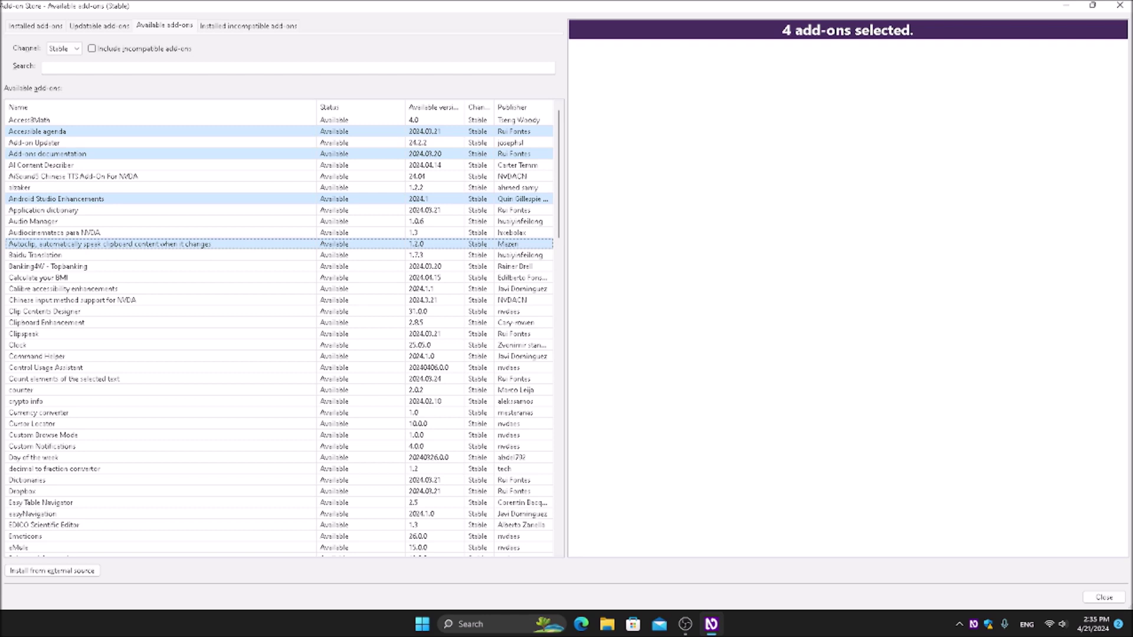
Install the four selected add-ons together
{"action": "key", "text": "shift+F10"}
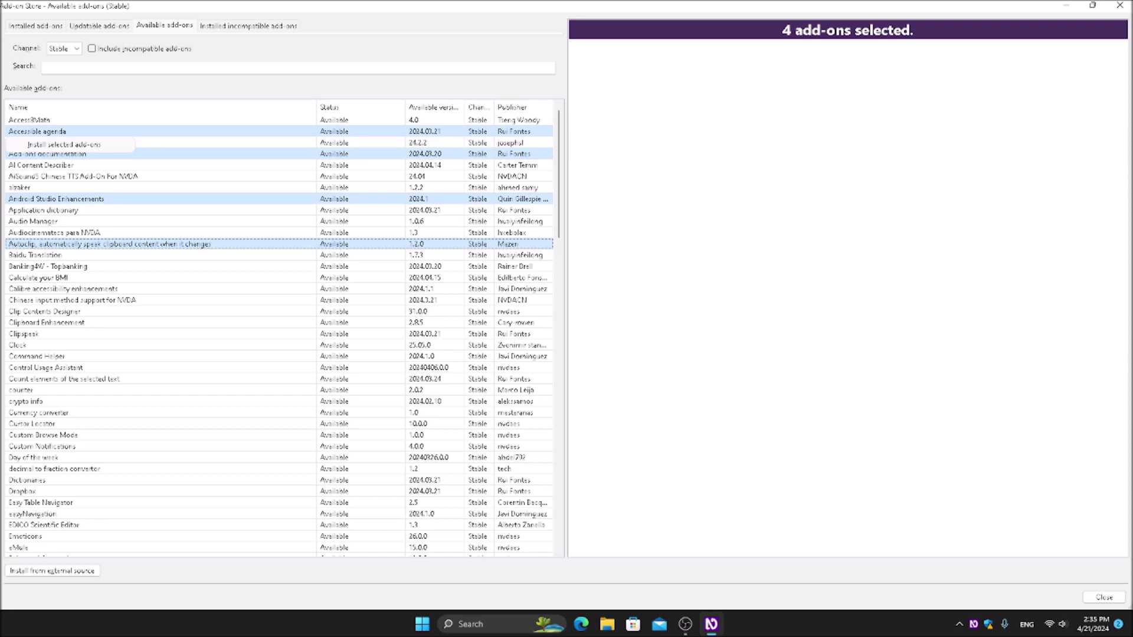
{"action": "key", "text": "Down"}
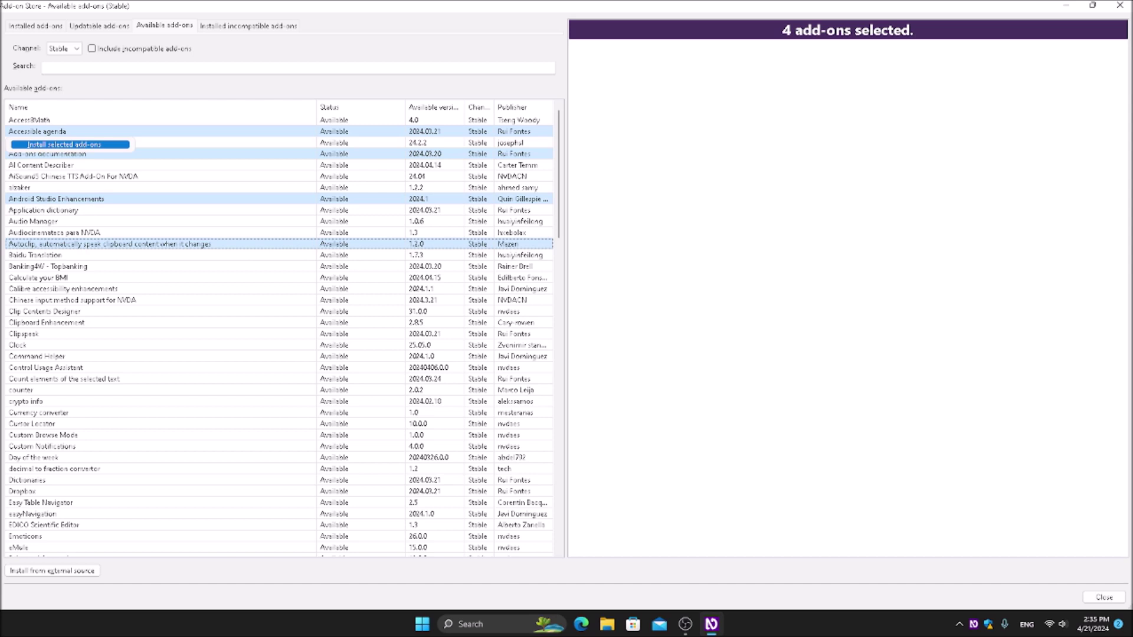
{"action": "key", "text": "Return"}
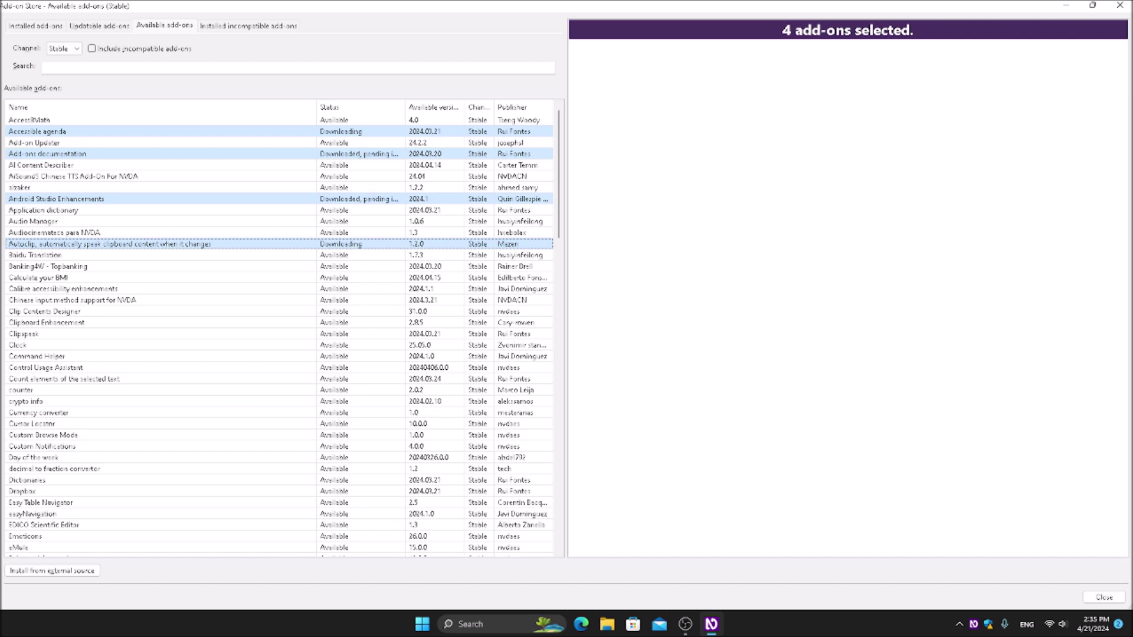
Close the Add-on Store and restart NVDA to complete the installation of the four add-ons
{"action": "key", "text": "Tab"}
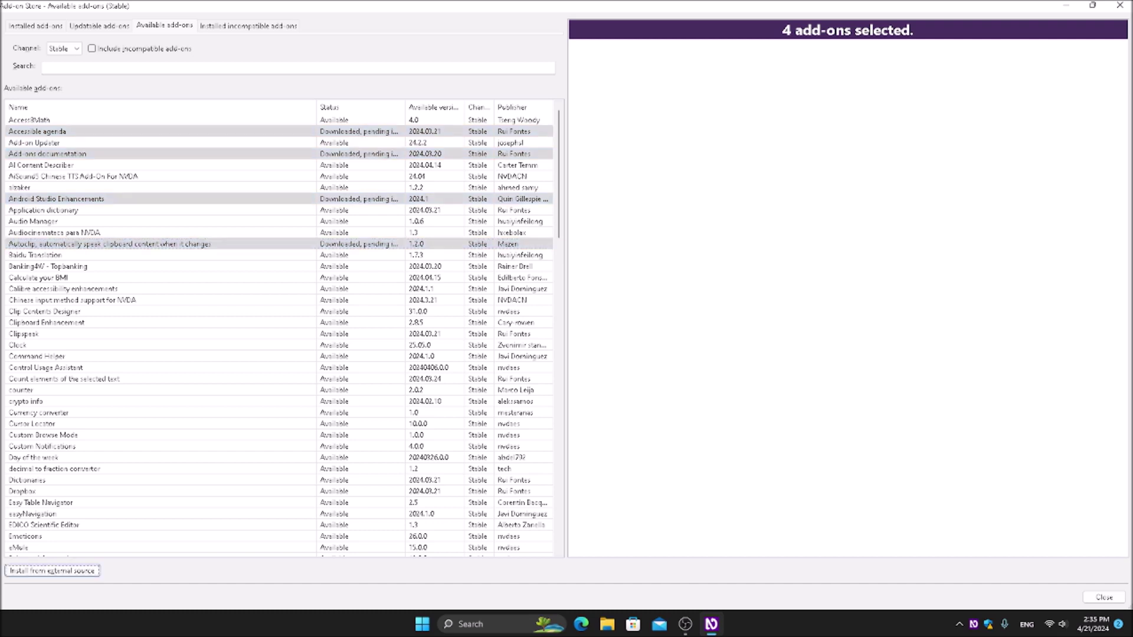
{"action": "key", "text": "Tab"}
{"action": "key", "text": "Tab"}
{"action": "key", "text": "Tab"}
{"action": "key", "text": "Return"}
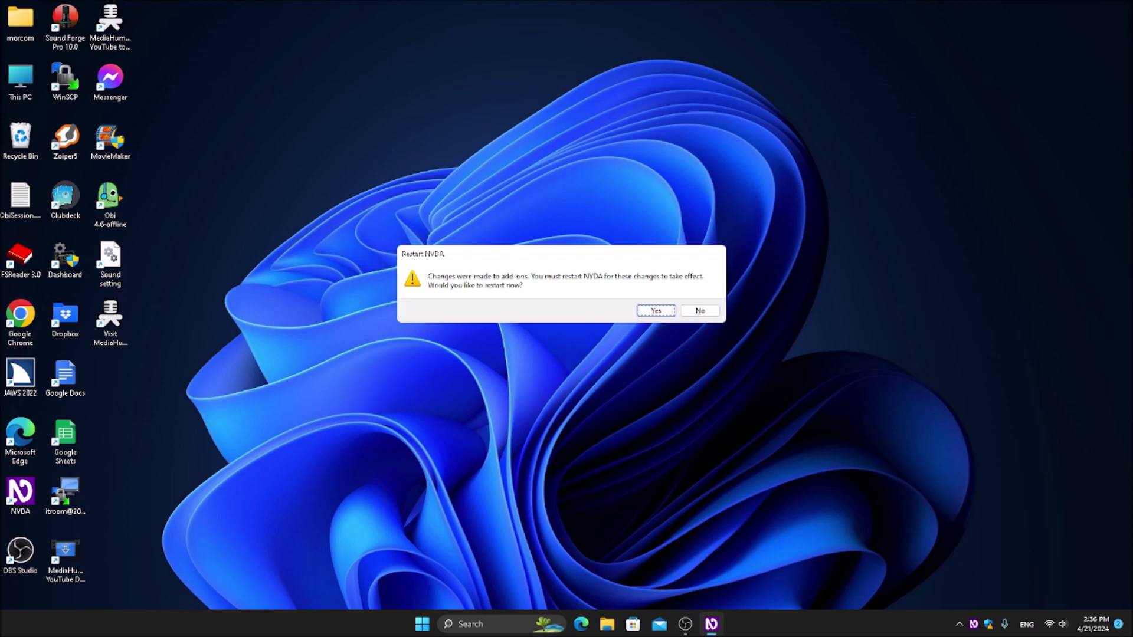
{"action": "key", "text": "Return"}
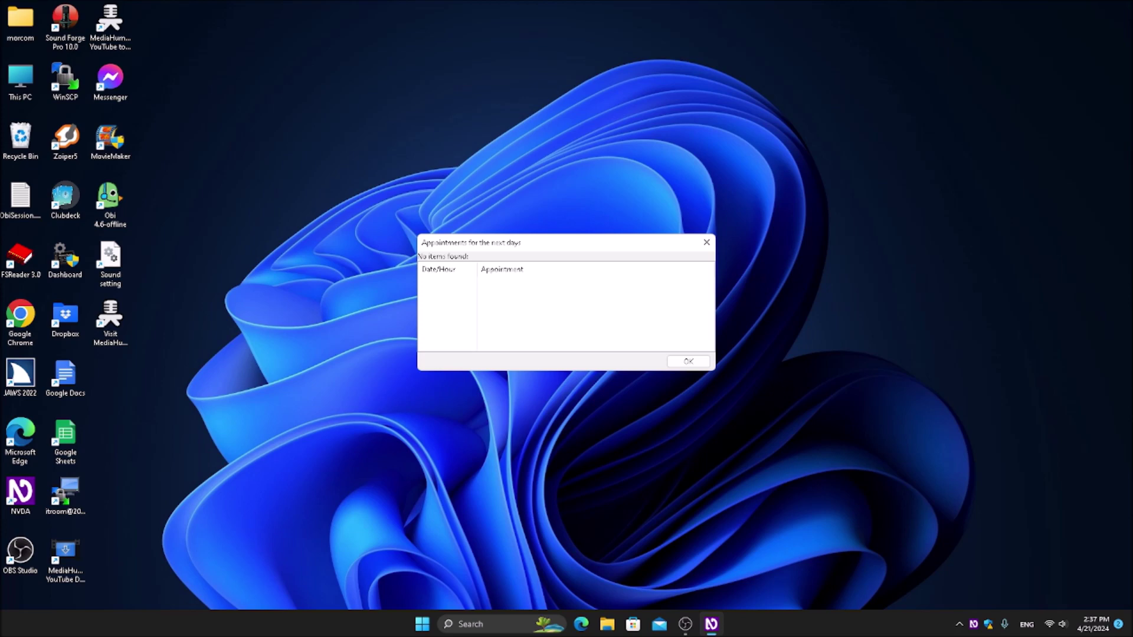
Reopen the Add-on Store from the NVDA tools while the appointments window is on screen
{"action": "key", "text": "Insert+n"}
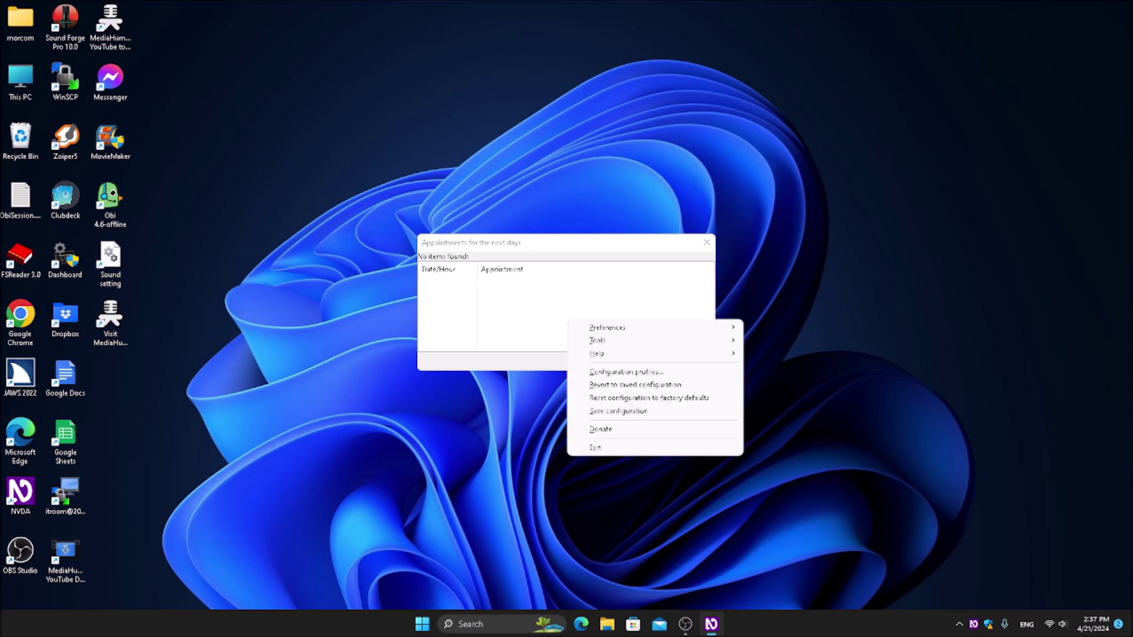
{"action": "key", "text": "Down"}
{"action": "key", "text": "Down"}
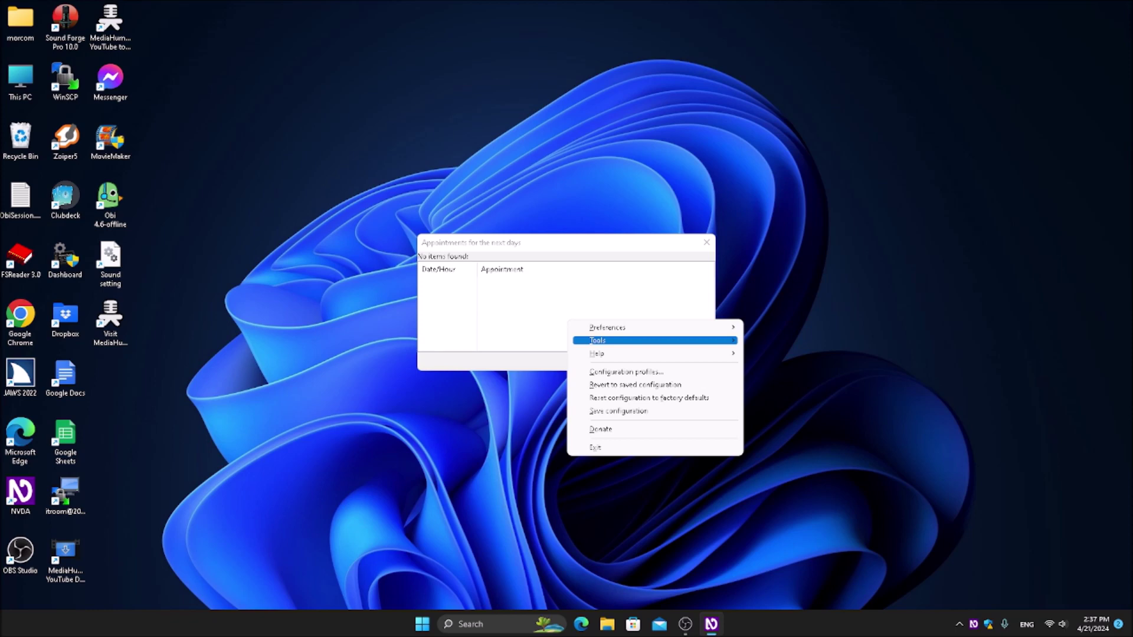
{"action": "key", "text": "Right"}
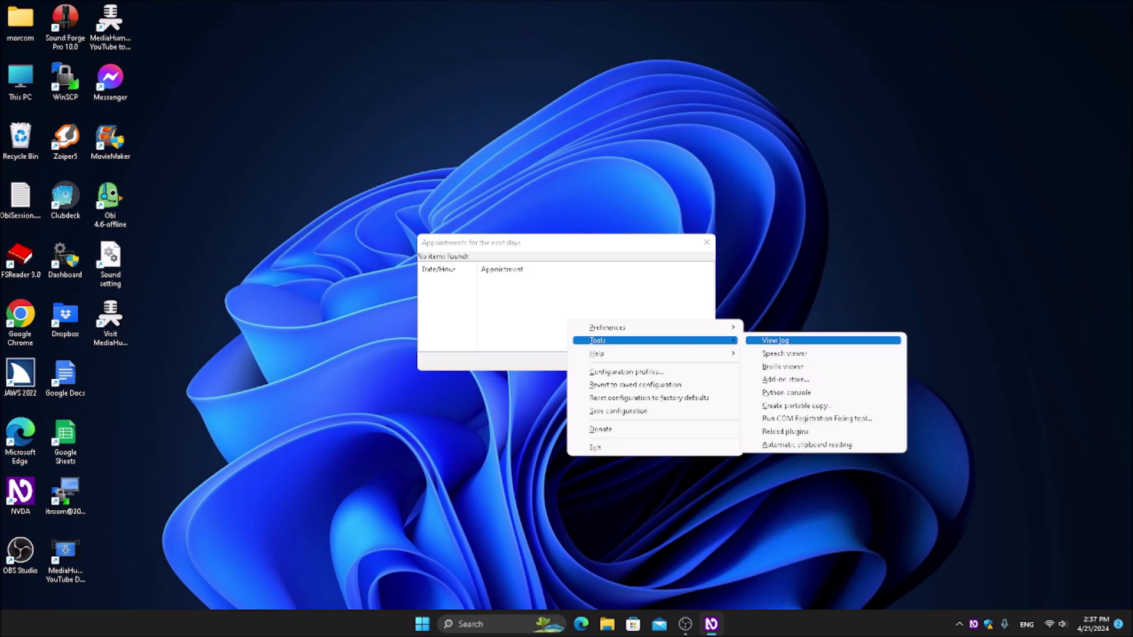
{"action": "key", "text": "Down"}
{"action": "key", "text": "Down"}
{"action": "key", "text": "Down"}
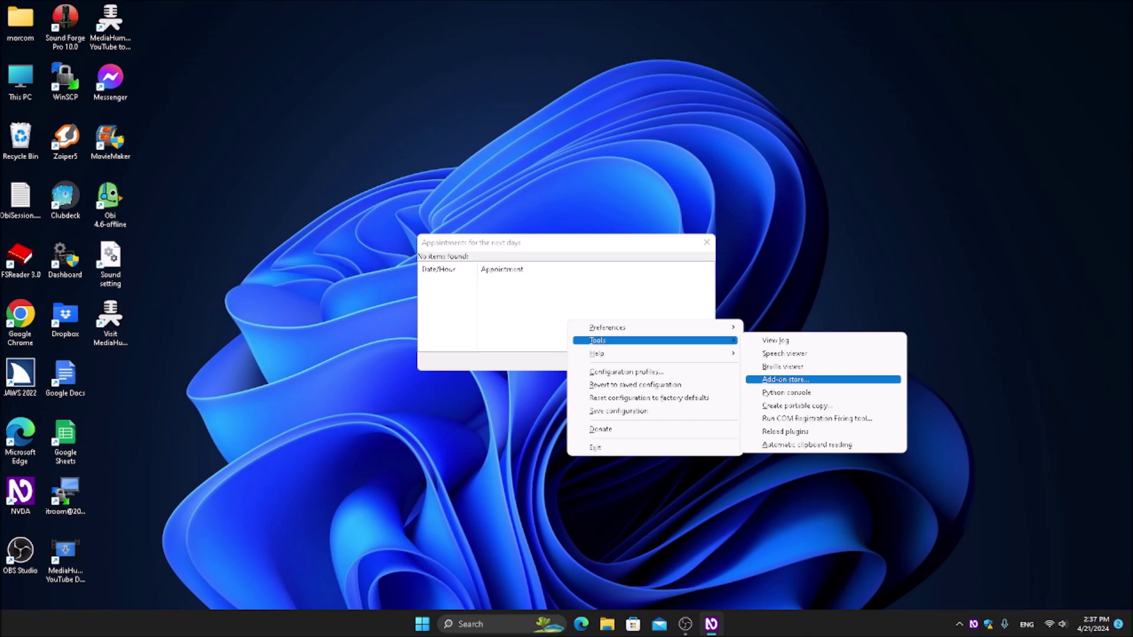
{"action": "key", "text": "Return"}
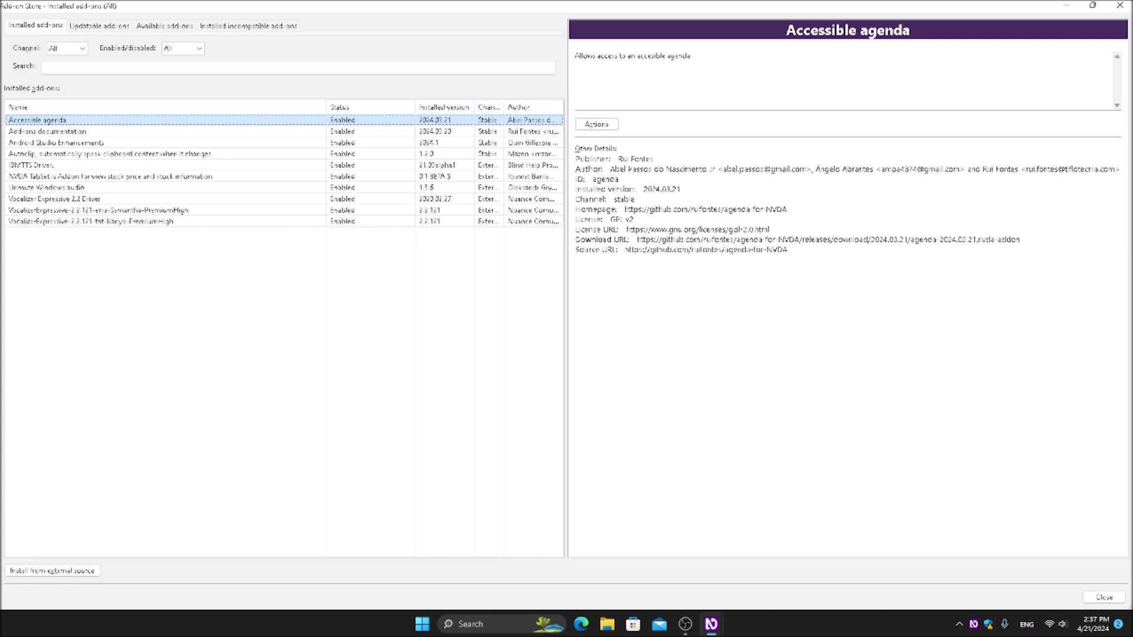
Check the installed add-ons list for Accessible agenda, Add-ons documentation, Android Studio Enhancements and Autoclip
{"action": "key", "text": "Down"}
{"action": "key", "text": "Up"}
{"action": "key", "text": "Down"}
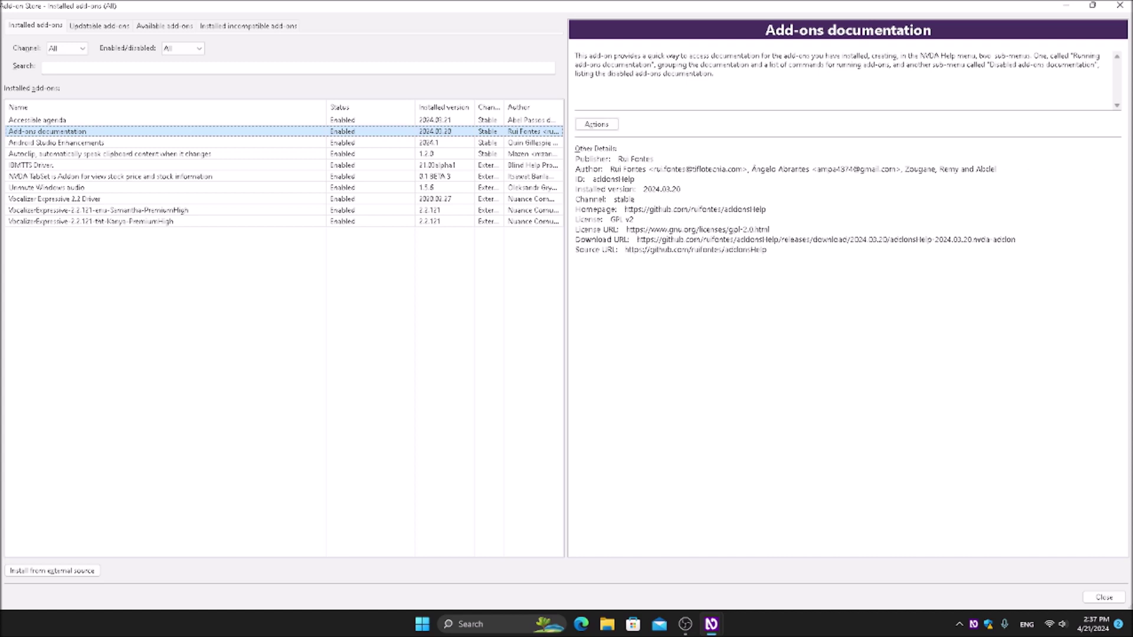
{"action": "key", "text": "Down"}
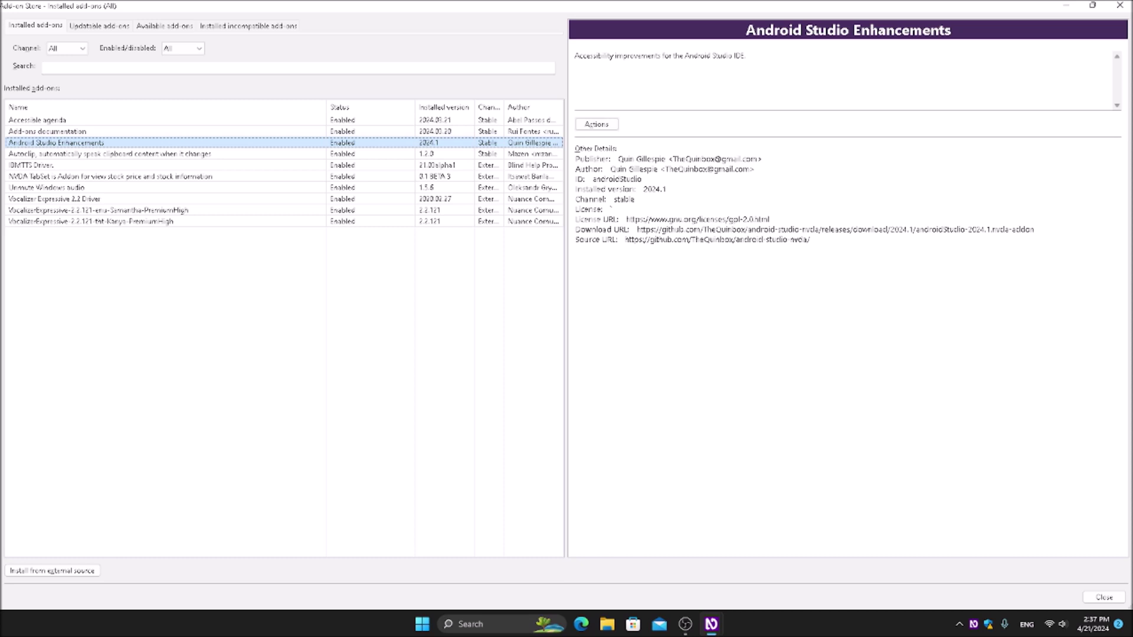
{"action": "key", "text": "Down"}
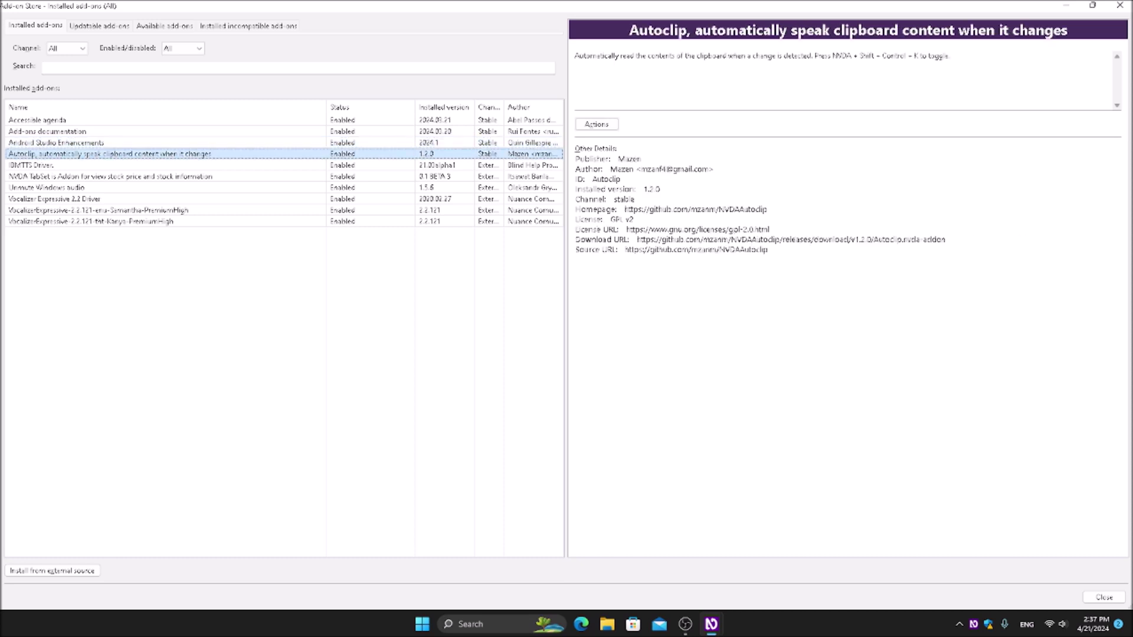
{"action": "key", "text": "Down"}
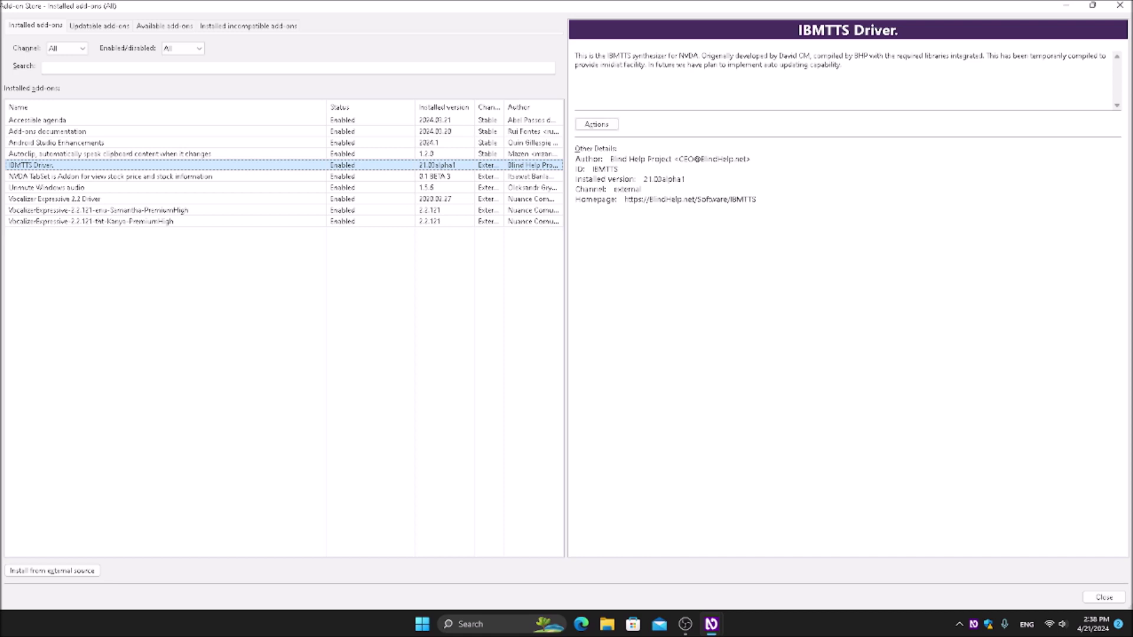
Select the four adjacent installed add-ons from Autoclip up to Accessible agenda
{"action": "key", "text": "Up"}
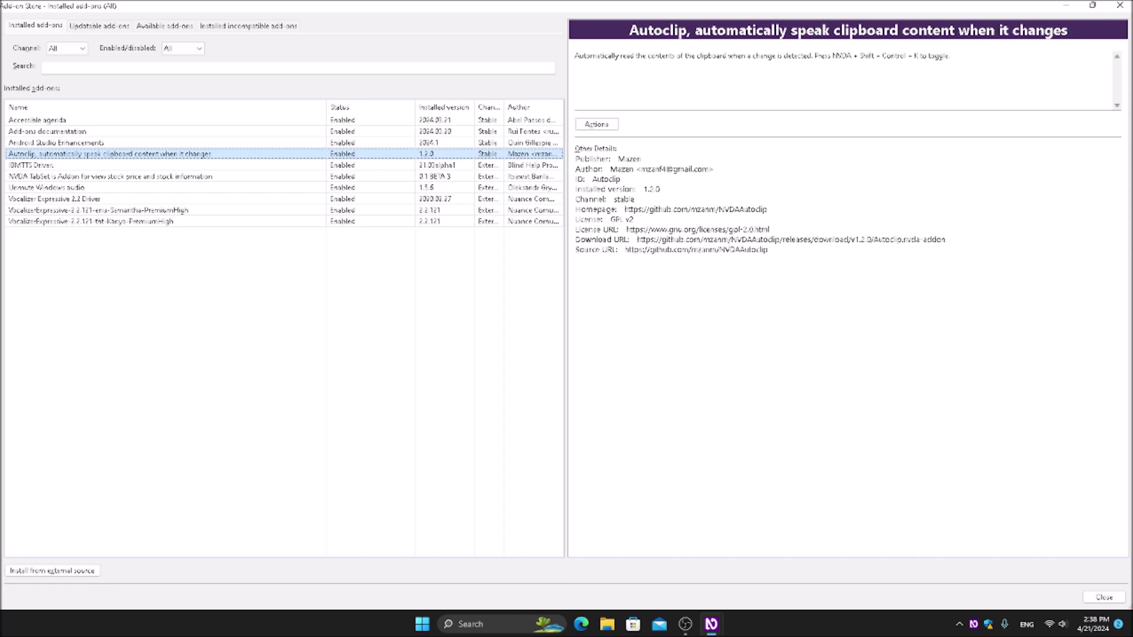
{"action": "key", "text": "shift+Up"}
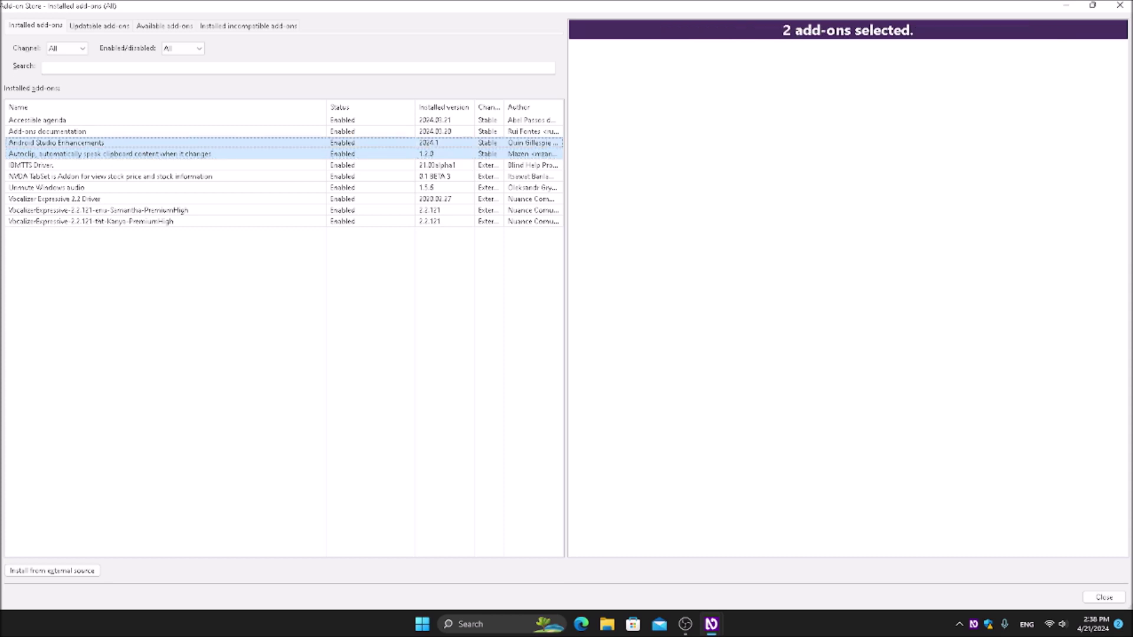
{"action": "key", "text": "shift+Up"}
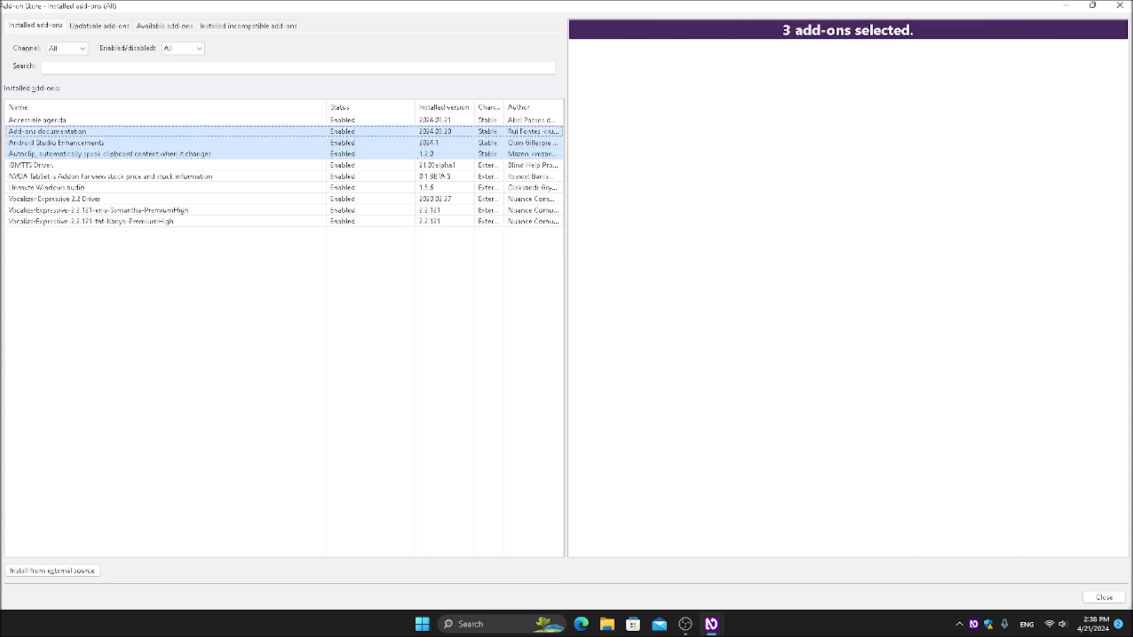
{"action": "key", "text": "shift+Up"}
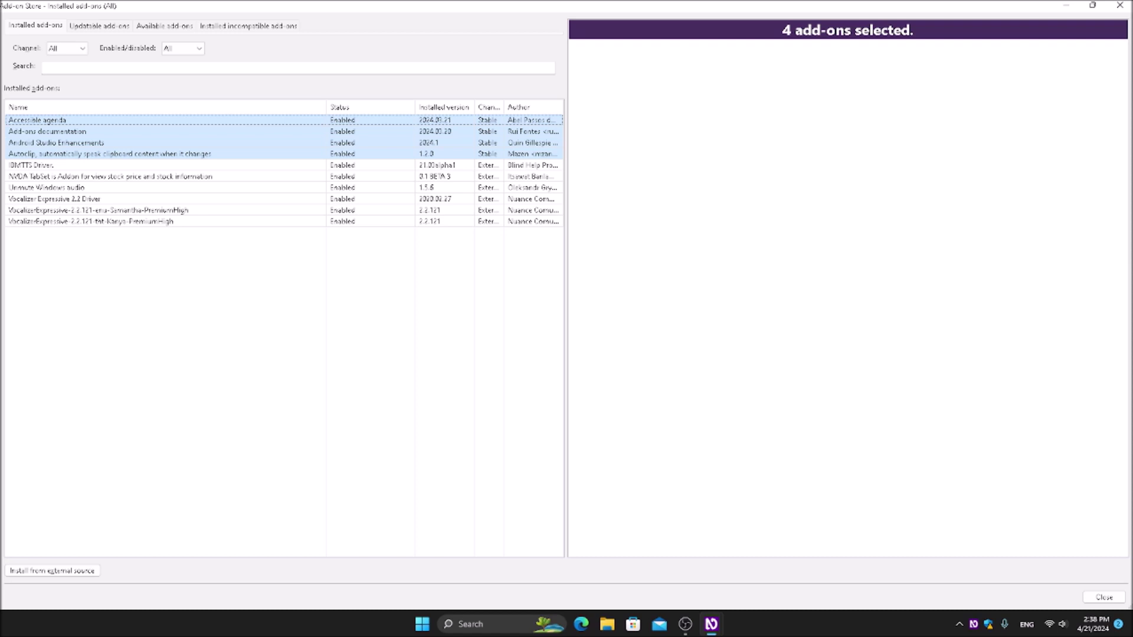
Start removing the four selected add-ons together and approve the removal of the agenda add-on without remembering the choice
{"action": "key", "text": "shift+F10"}
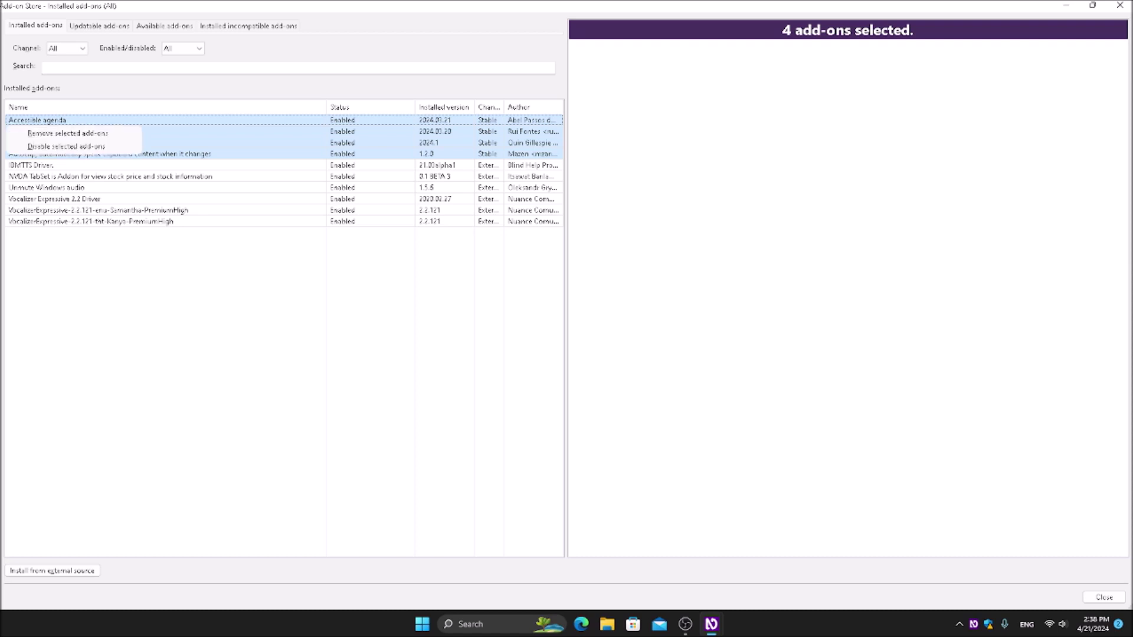
{"action": "key", "text": "Down"}
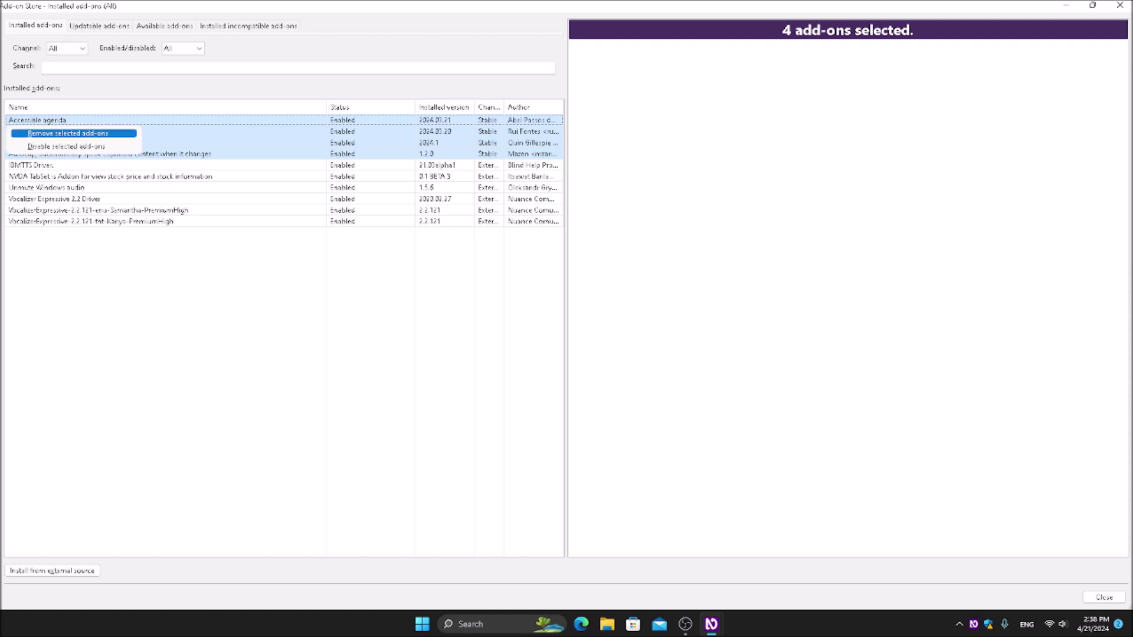
{"action": "key", "text": "Down"}
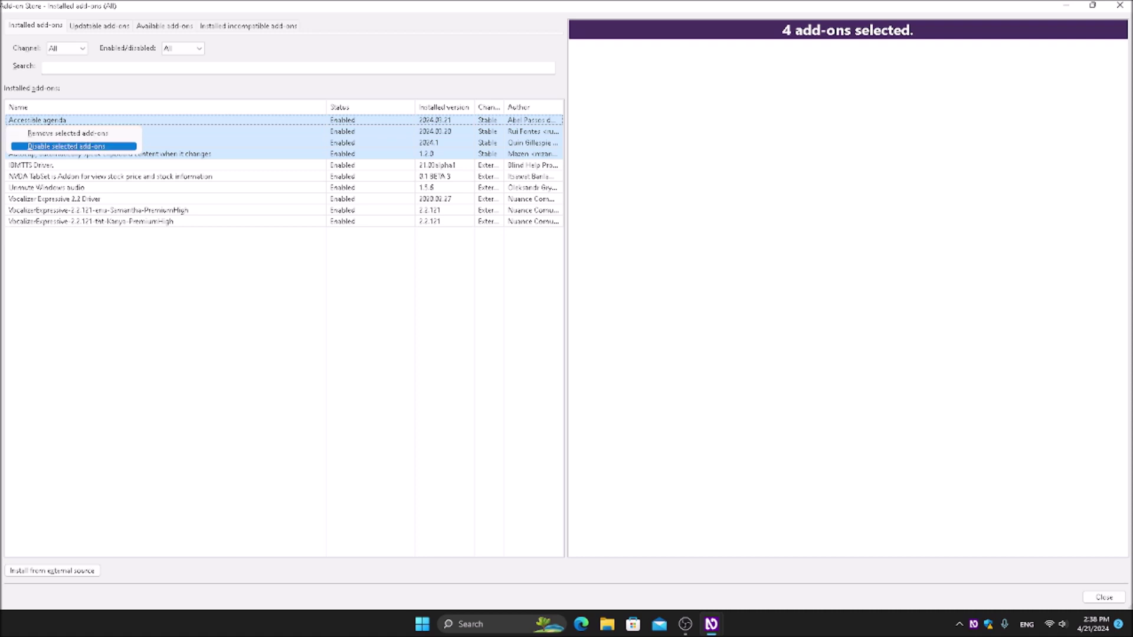
{"action": "key", "text": "Up"}
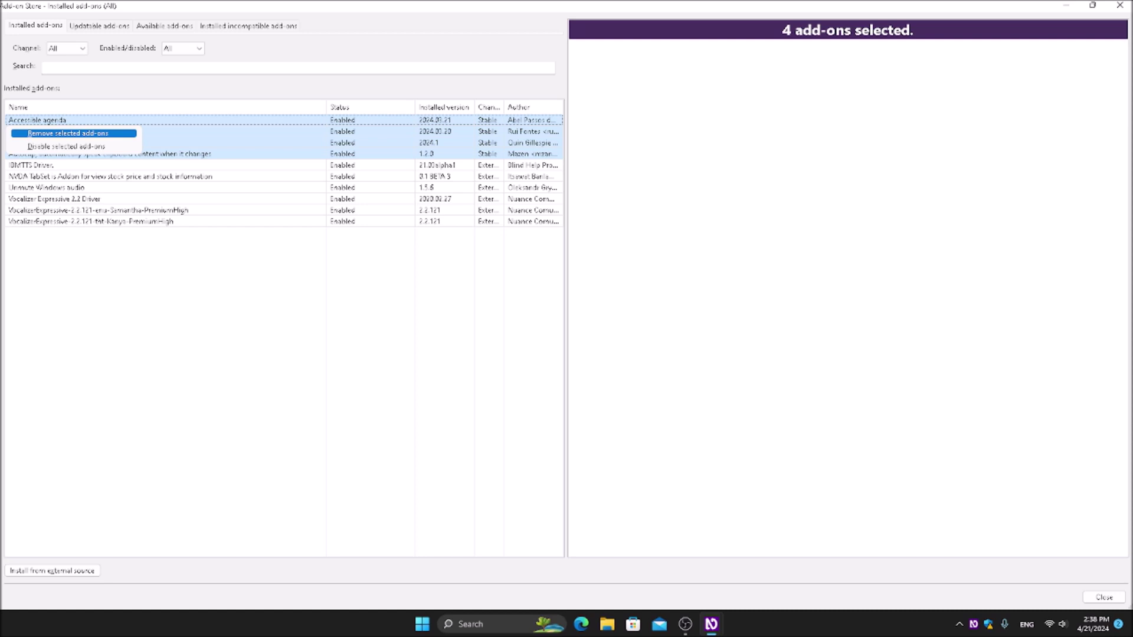
{"action": "key", "text": "Return"}
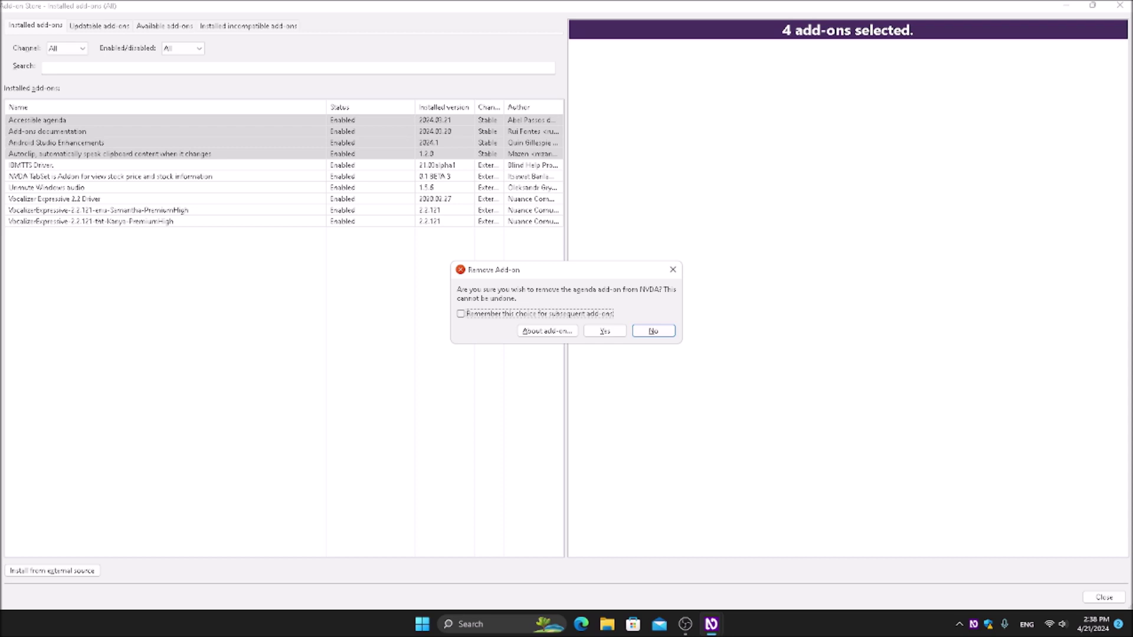
{"action": "key", "text": "Tab"}
{"action": "key", "text": "shift+Tab"}
{"action": "key", "text": "Tab"}
{"action": "key", "text": "Tab"}
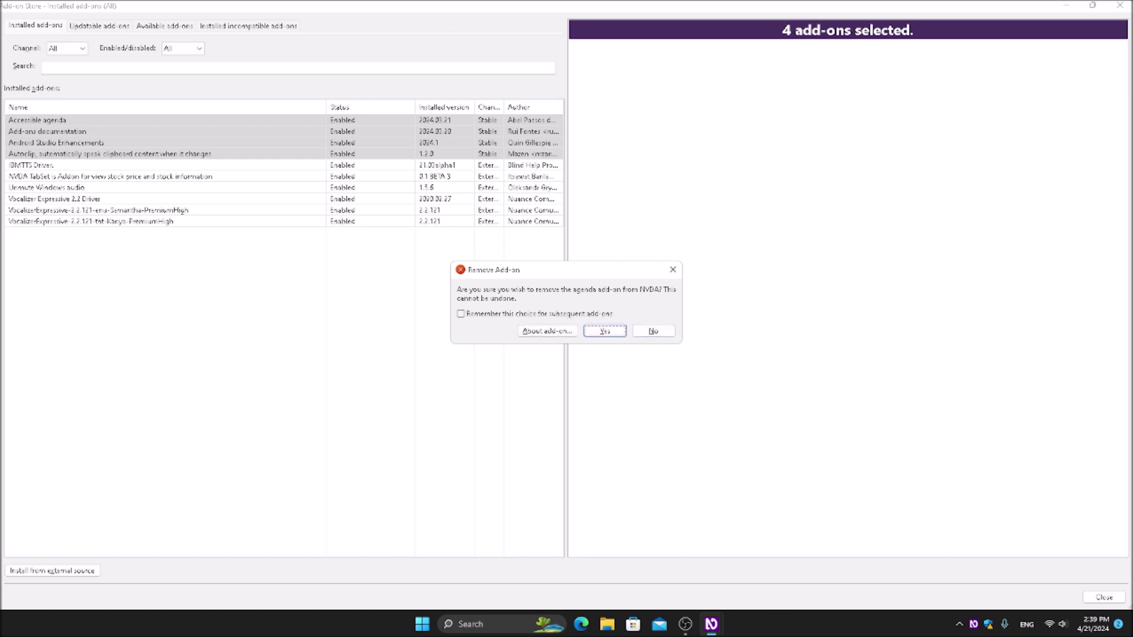
{"action": "key", "text": "Return"}
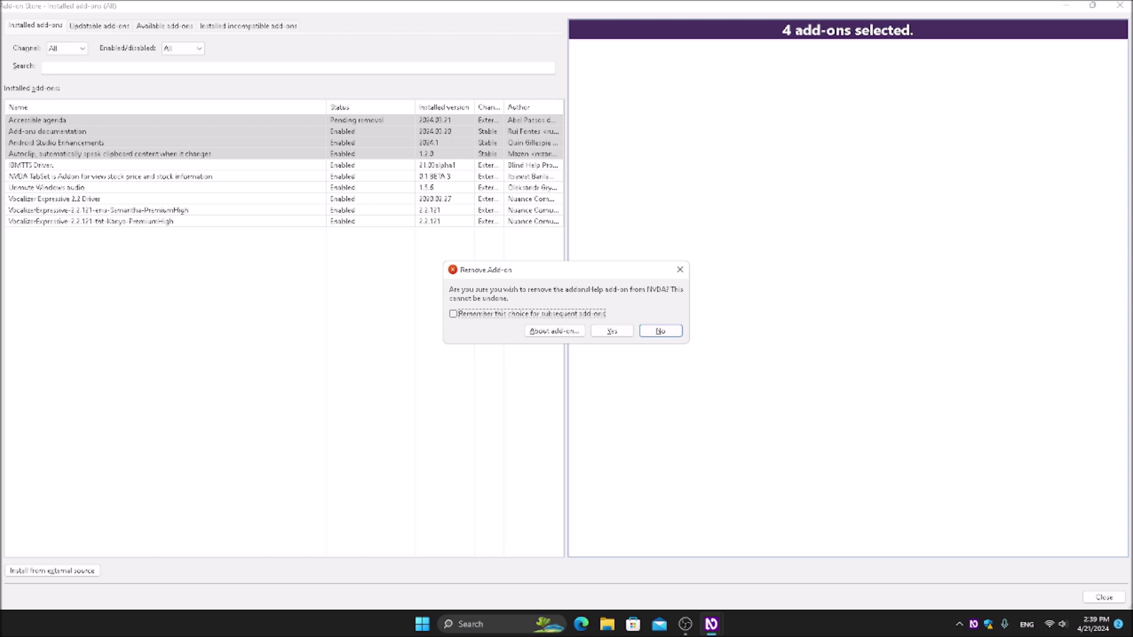
Approve removing the addonsHelp add-on and have that choice remembered for the subsequent add-ons
{"action": "key", "text": "space"}
{"action": "key", "text": "Tab"}
{"action": "key", "text": "Tab"}
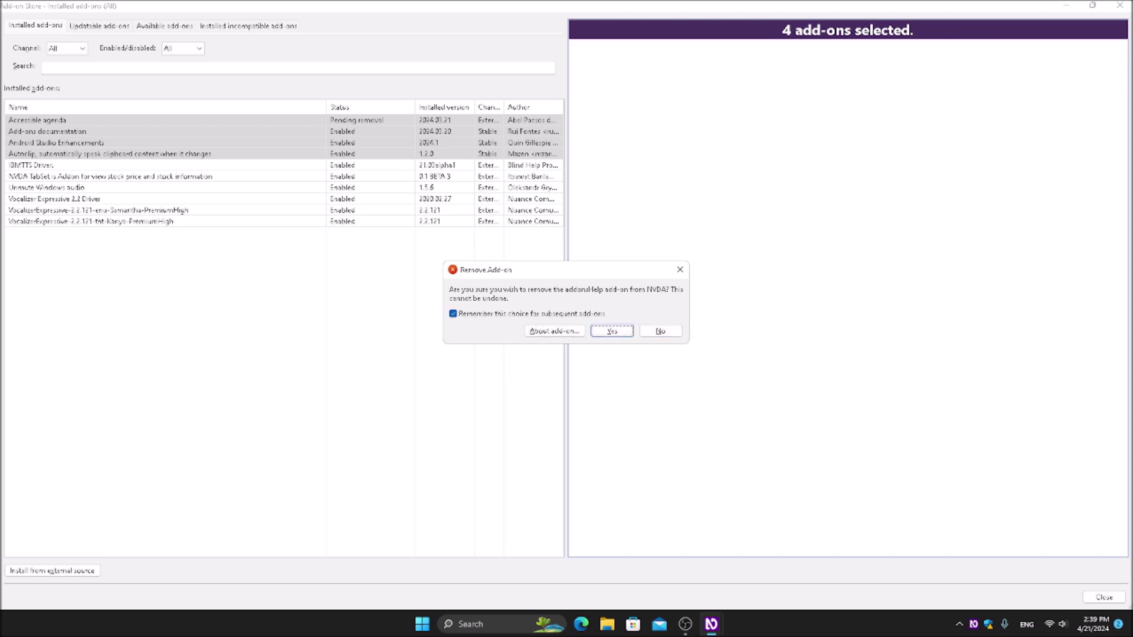
{"action": "key", "text": "Return"}
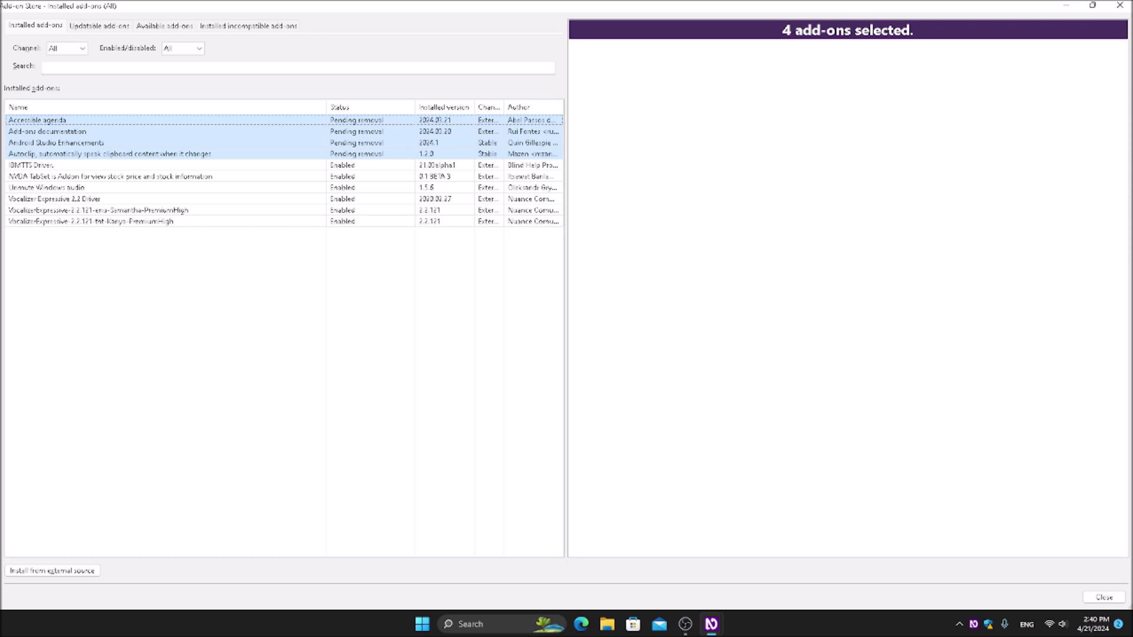
Close the Add-on Store and restart NVDA to complete the removal of the four add-ons
{"action": "key", "text": "Tab"}
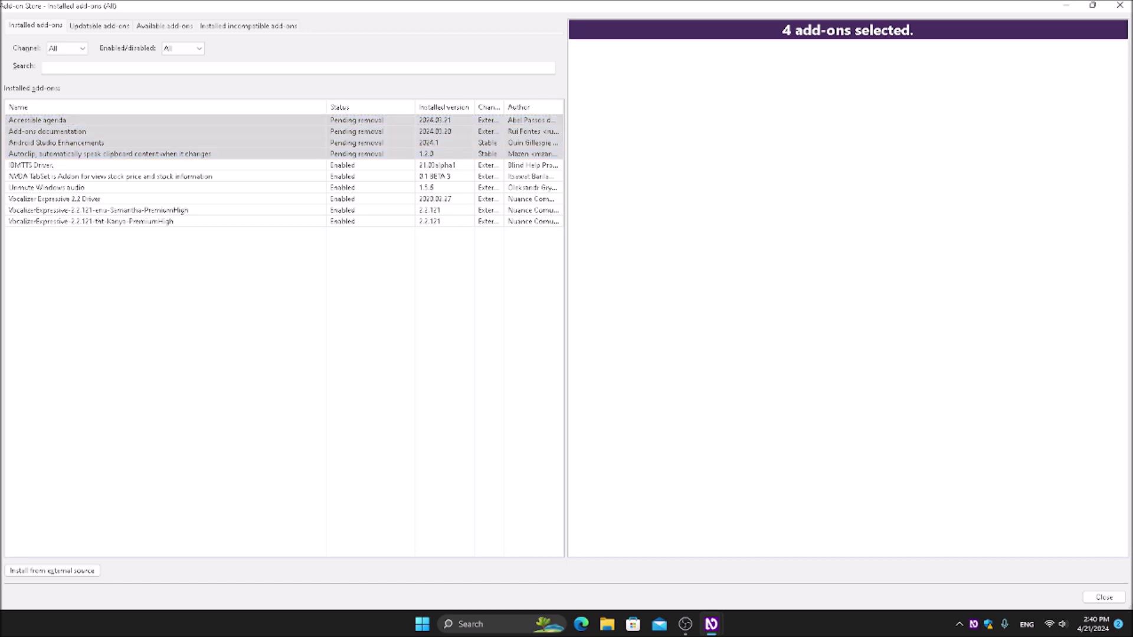
{"action": "key", "text": "Tab"}
{"action": "key", "text": "Tab"}
{"action": "key", "text": "Return"}
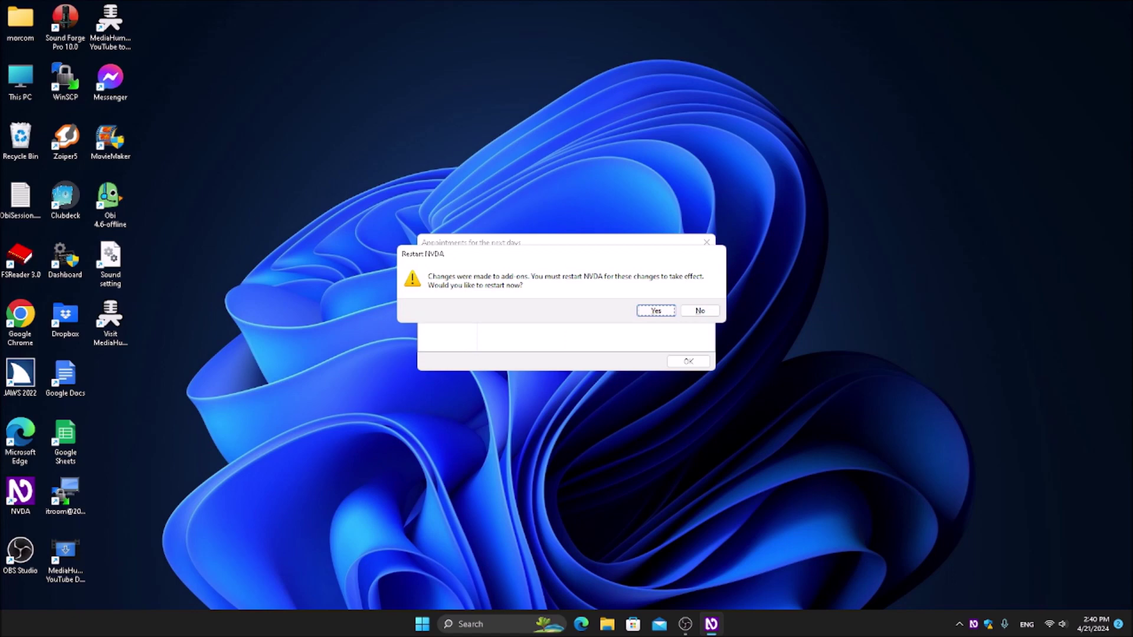
{"action": "key", "text": "Return"}
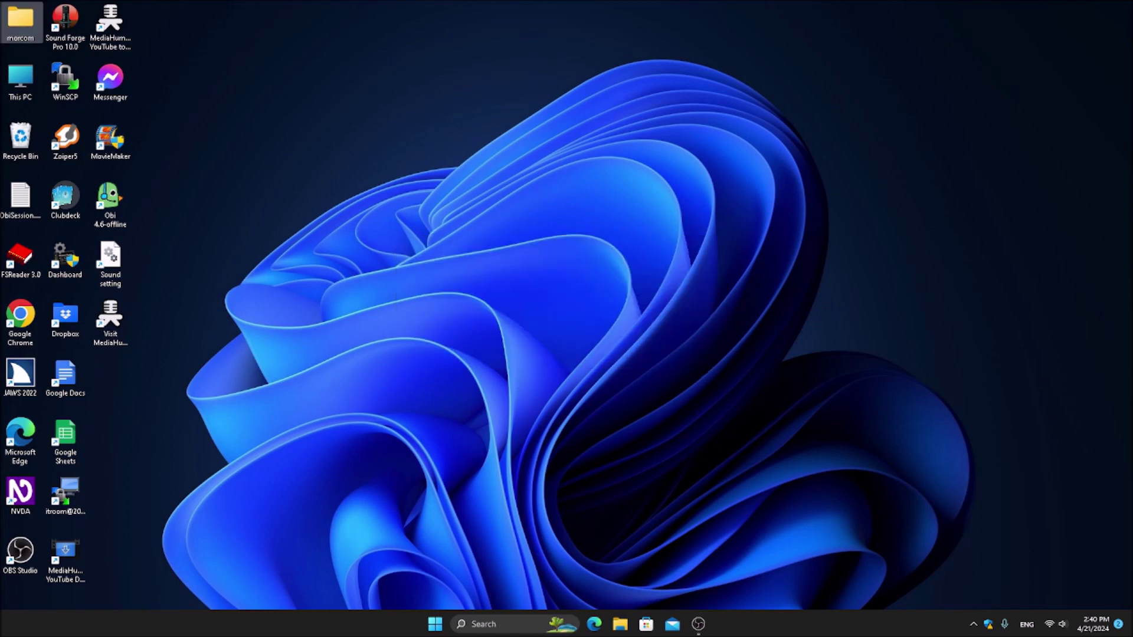